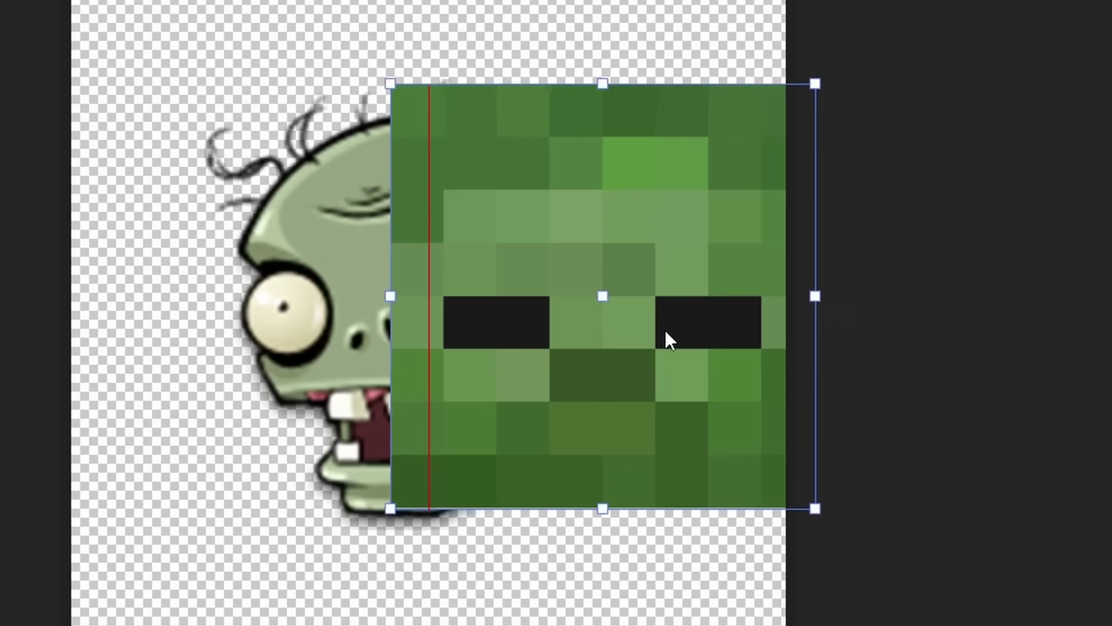
# Position the pixelated Minecraft zombie face over the original zombie head
pyautogui.moveTo(665, 329); pyautogui.dragTo(697, 339)
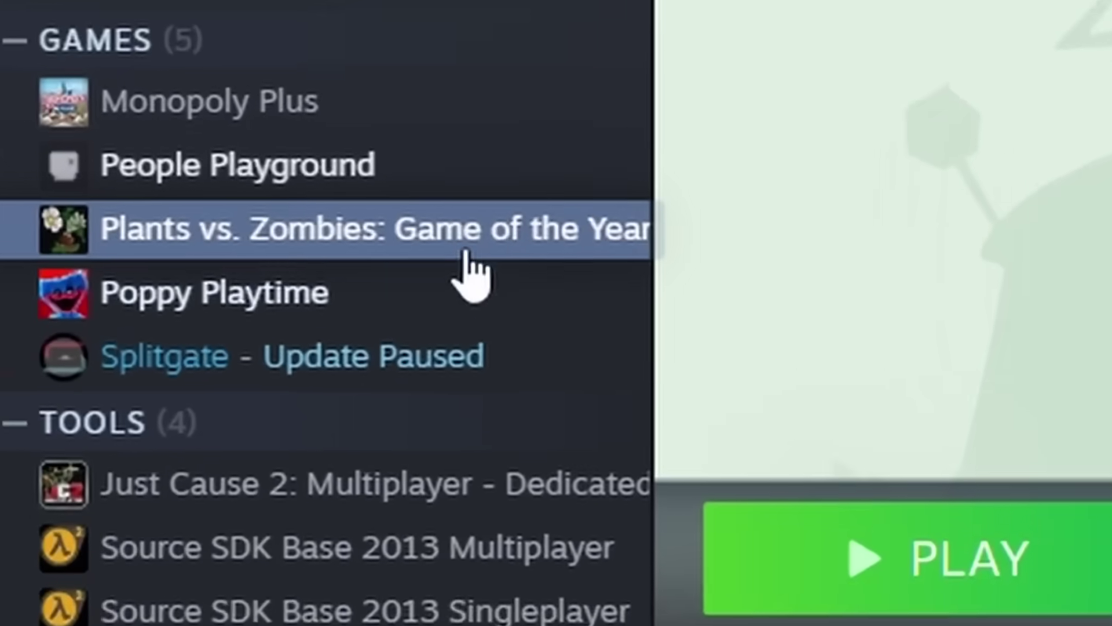
# Switch to the Steam library and open the options for Plants vs. Zombies: Game of the Year
pyautogui.rightClick(466, 252)
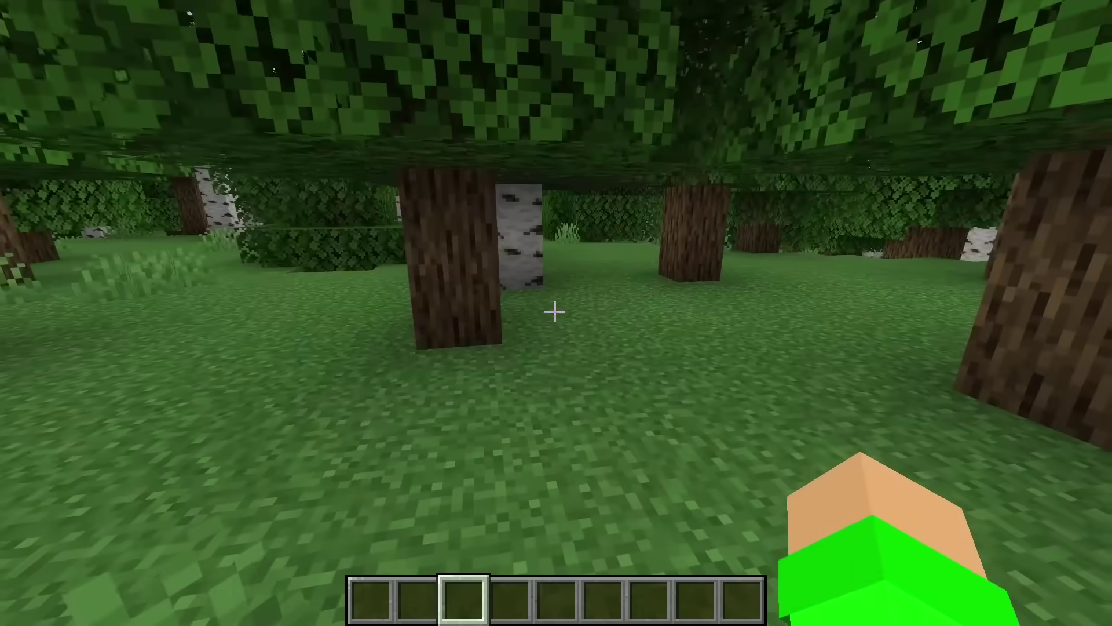
pyautogui.write('epeashooter')
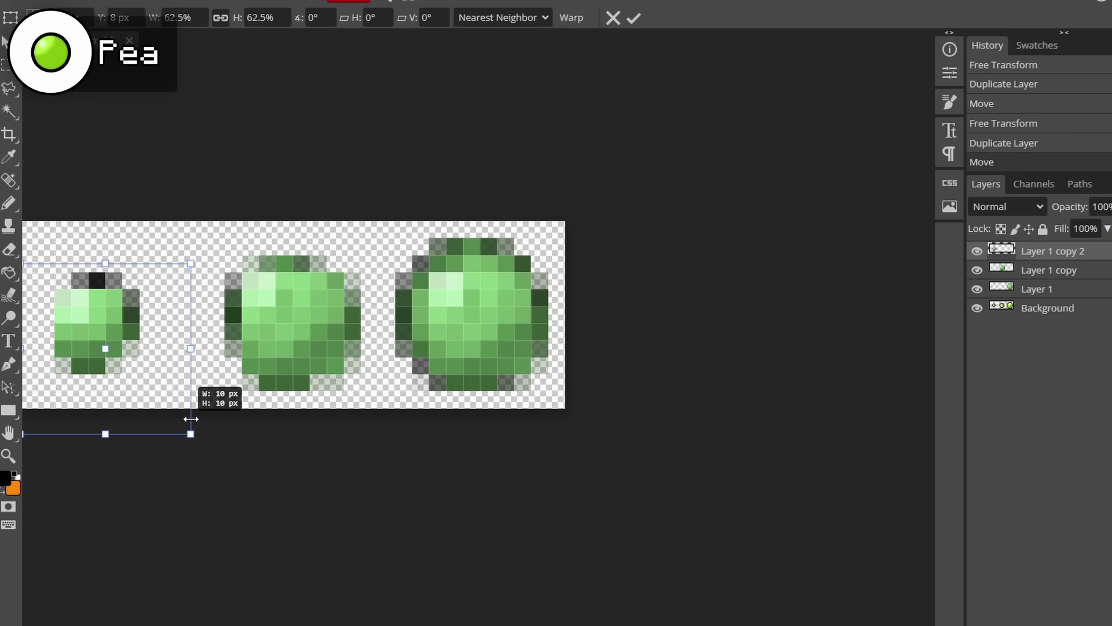
# Scale the smallest pea frame to 56.25% with Nearest Neighbor interpolation and save the pea sprite sheet
pyautogui.moveTo(122, 306); pyautogui.dragTo(155, 307)
pyautogui.scroll(-2, 394, 307)
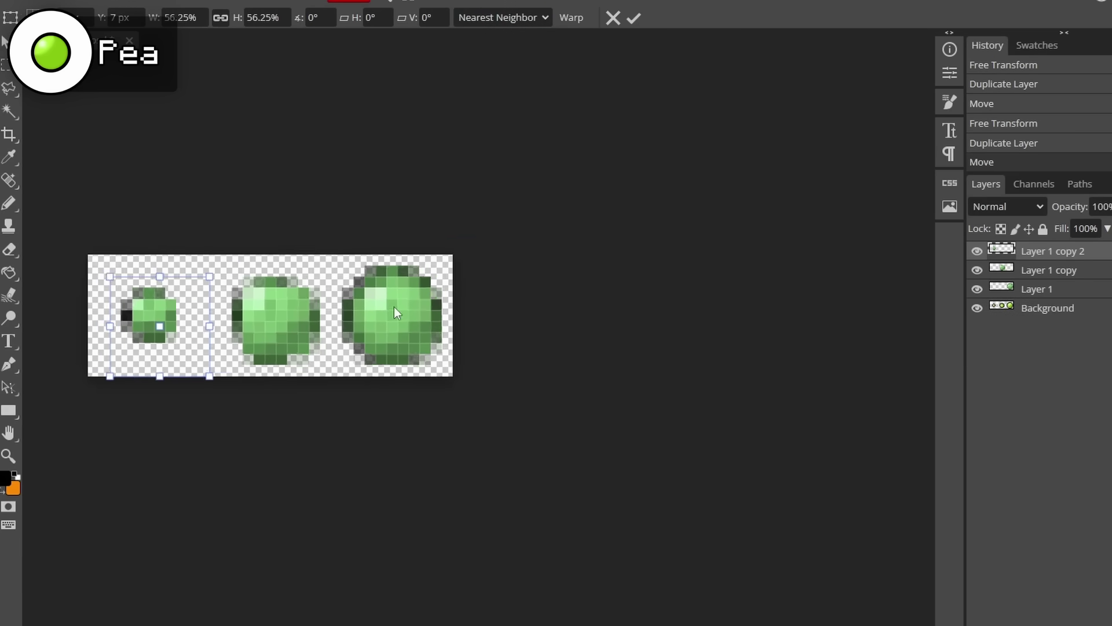
pyautogui.hotkey('ctrl', 's')
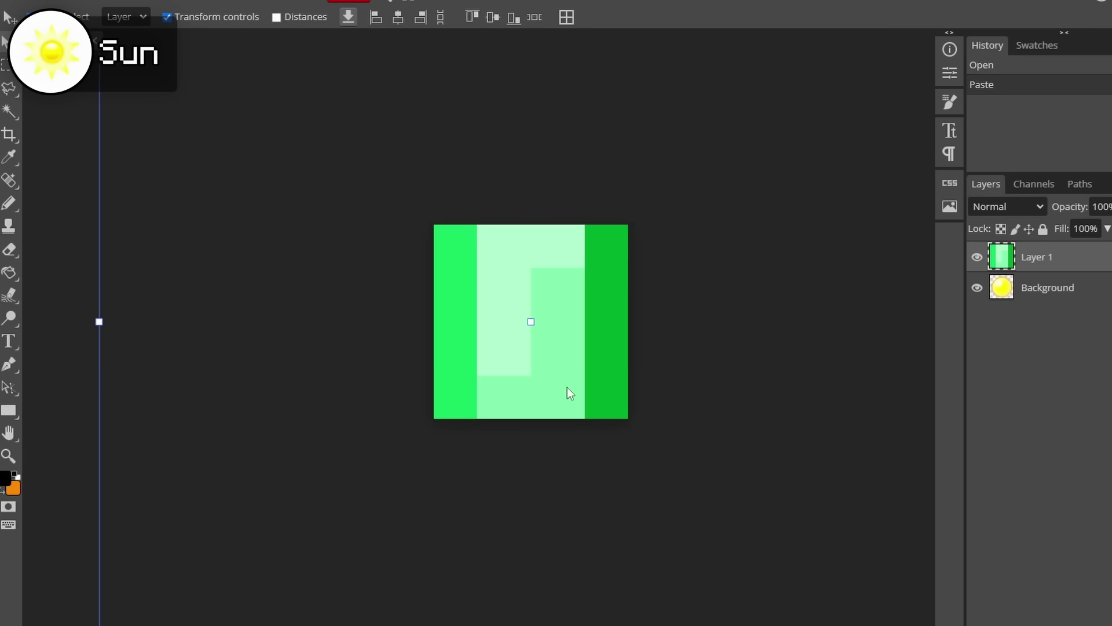
# Shrink the oversized pasted emerald texture toward the size of the sun image
pyautogui.moveTo(788, 582); pyautogui.dragTo(529, 318)
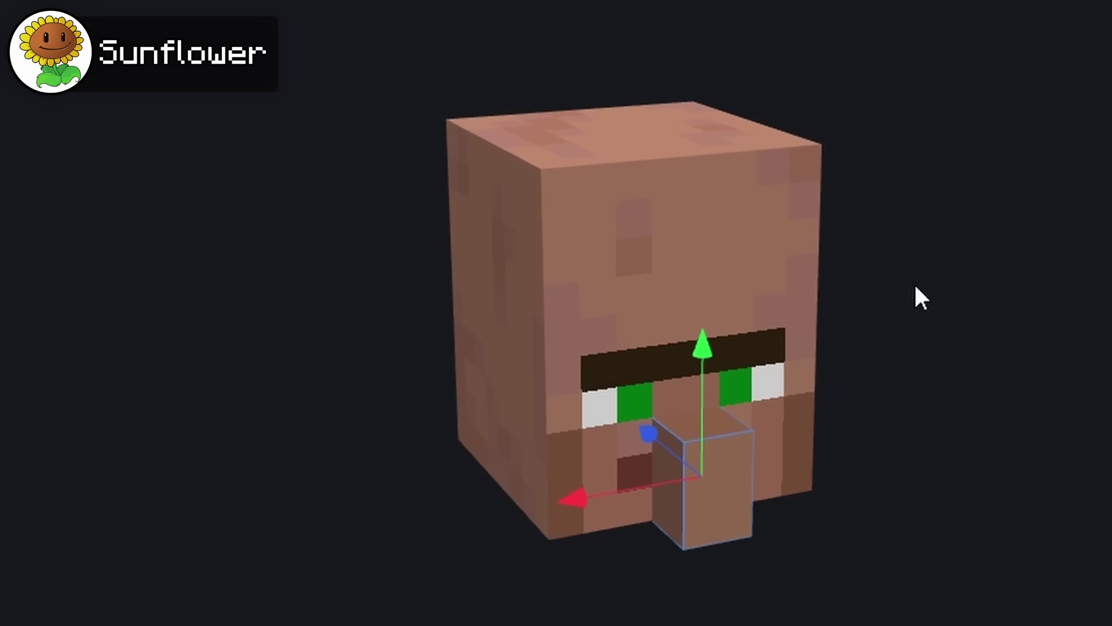
# Copy a screenshot of the villager head model and fit it over the sunflower face in Photopea at 13.11% scale
pyautogui.hotkey('ctrl', 'p')
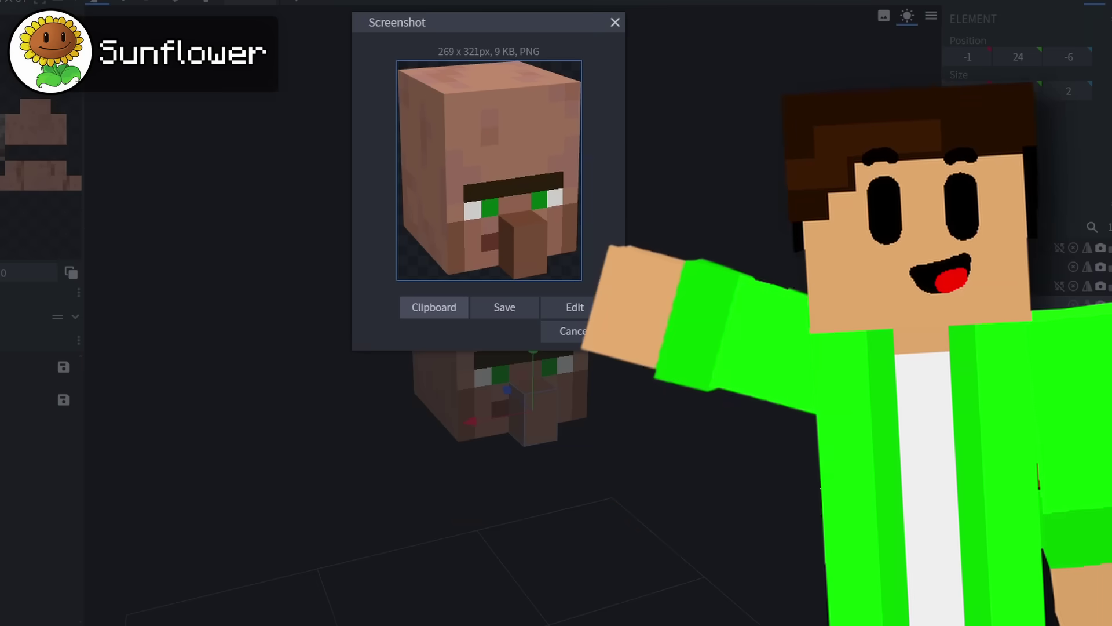
pyautogui.click(445, 321)
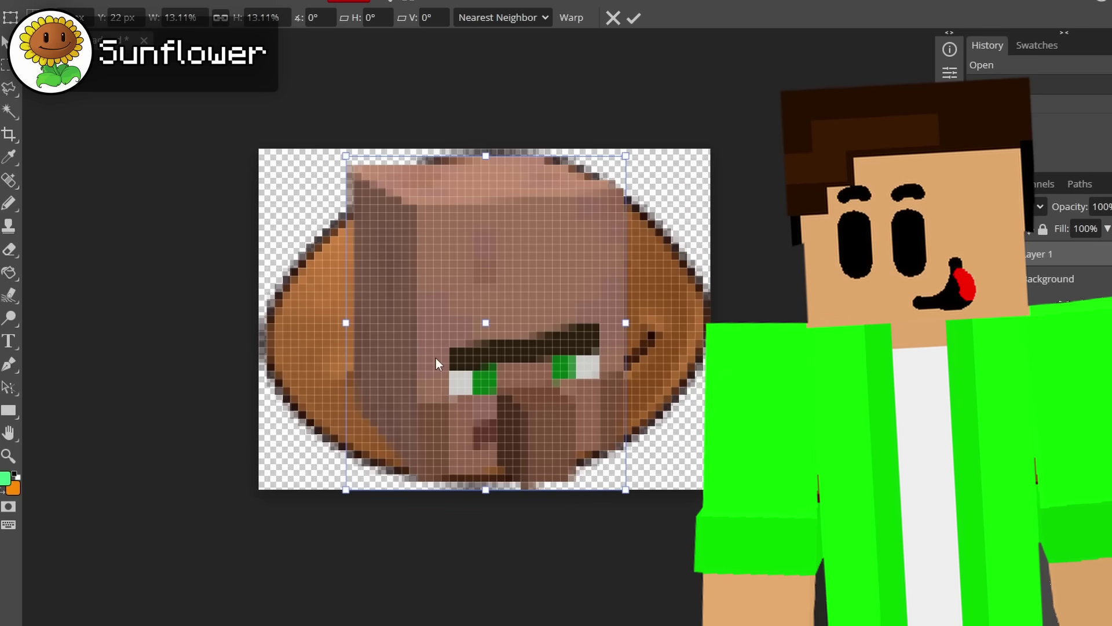
pyautogui.press('Return')
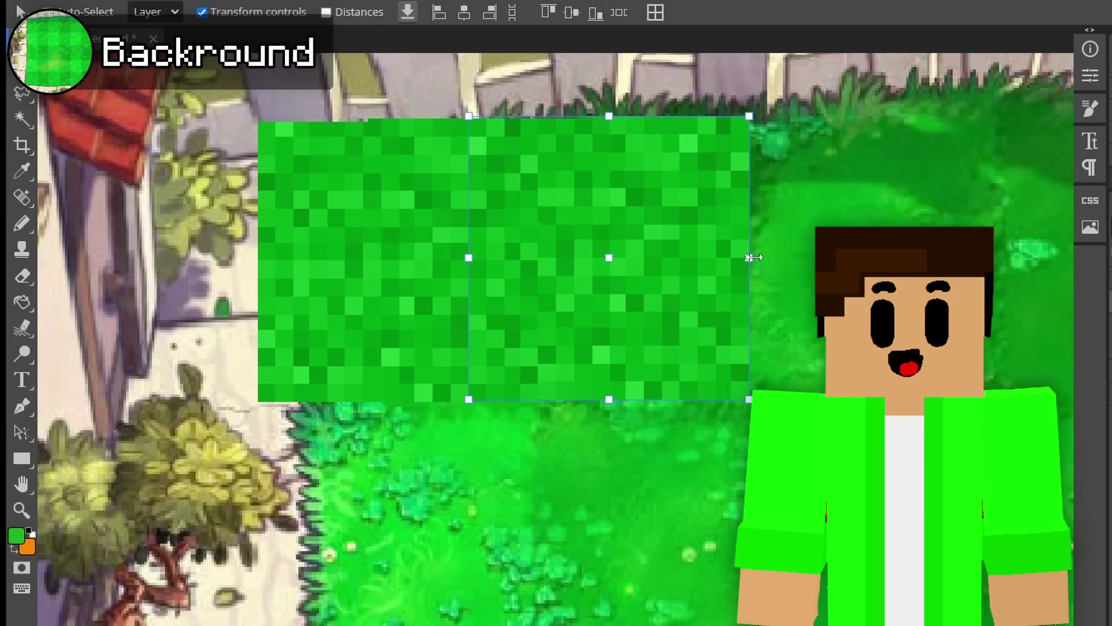
# Stretch the second grass tile to 103.67% of its width to cover its square in the lawn's top row
pyautogui.moveTo(753, 257); pyautogui.dragTo(759, 257)
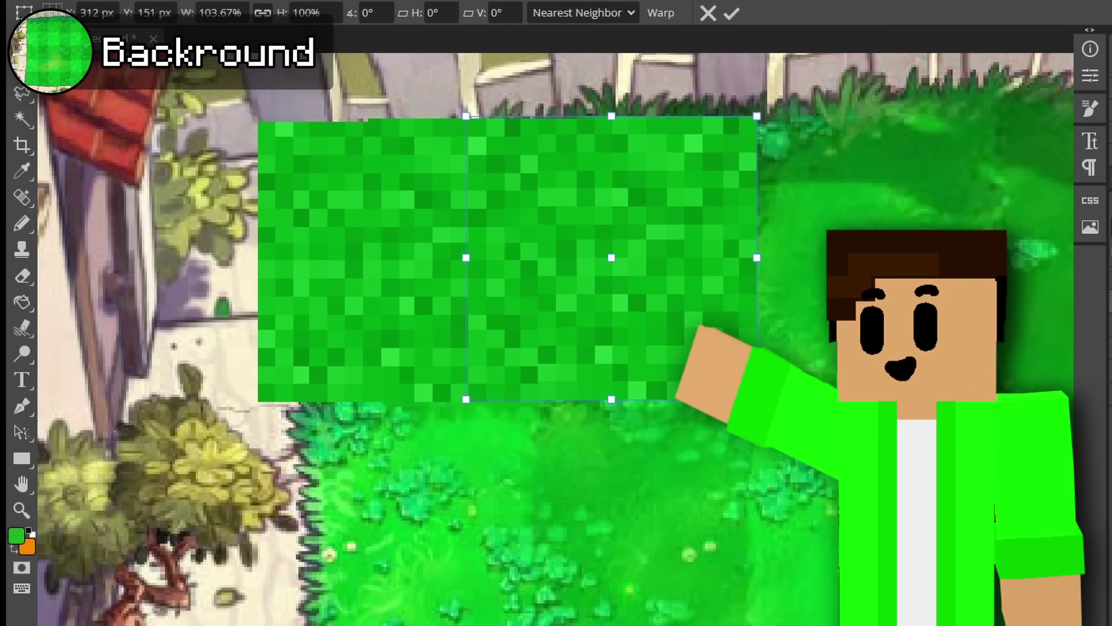
pyautogui.click(99, 0)
pyautogui.click(302, 117)
pyautogui.click(497, 112)
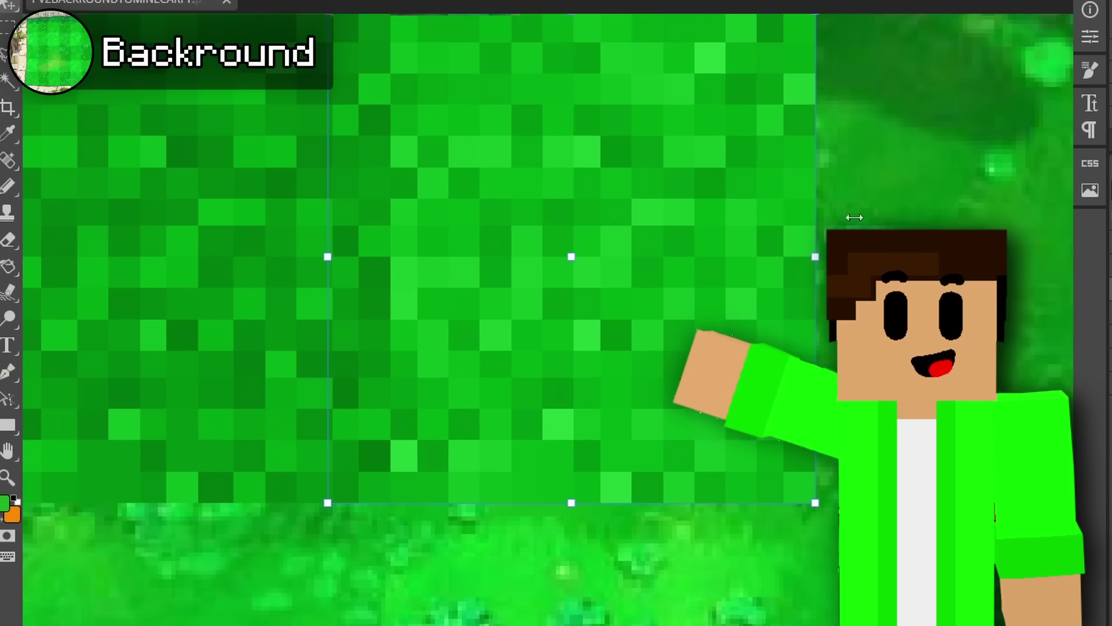
# Fit the light grass tile beside the darker one in the lawn's top row, and undo the last change
pyautogui.moveTo(536, 86); pyautogui.dragTo(536, 88)
pyautogui.press('Return')
pyautogui.hotkey('ctrl', '-')
pyautogui.hotkey('ctrl', '-')
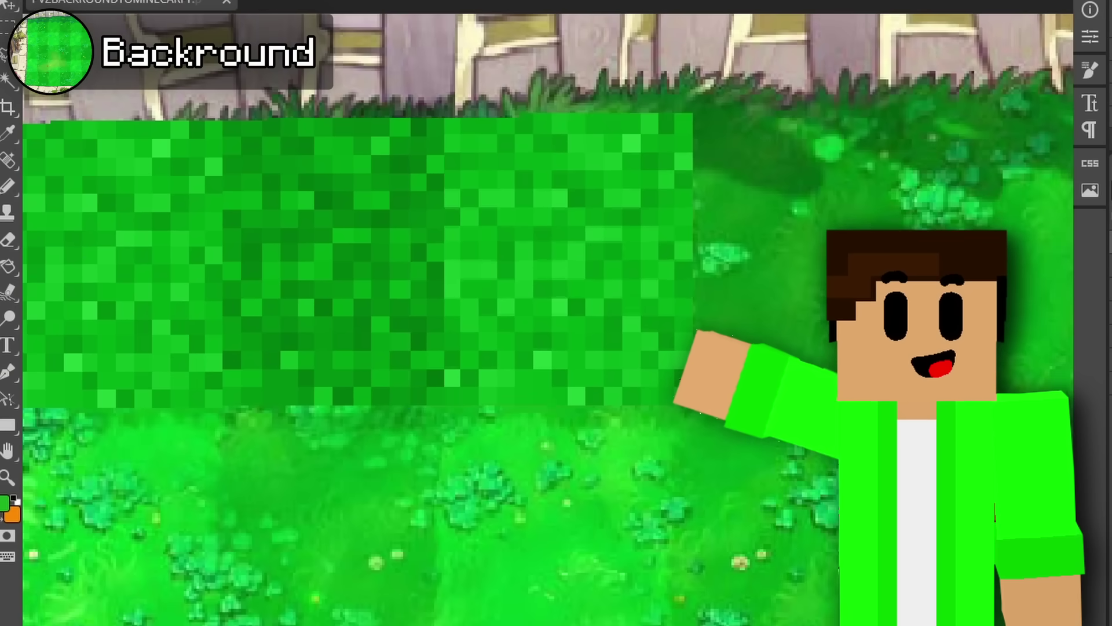
pyautogui.scroll(2, 548, 319)
pyautogui.hotkey('ctrl', 'z')
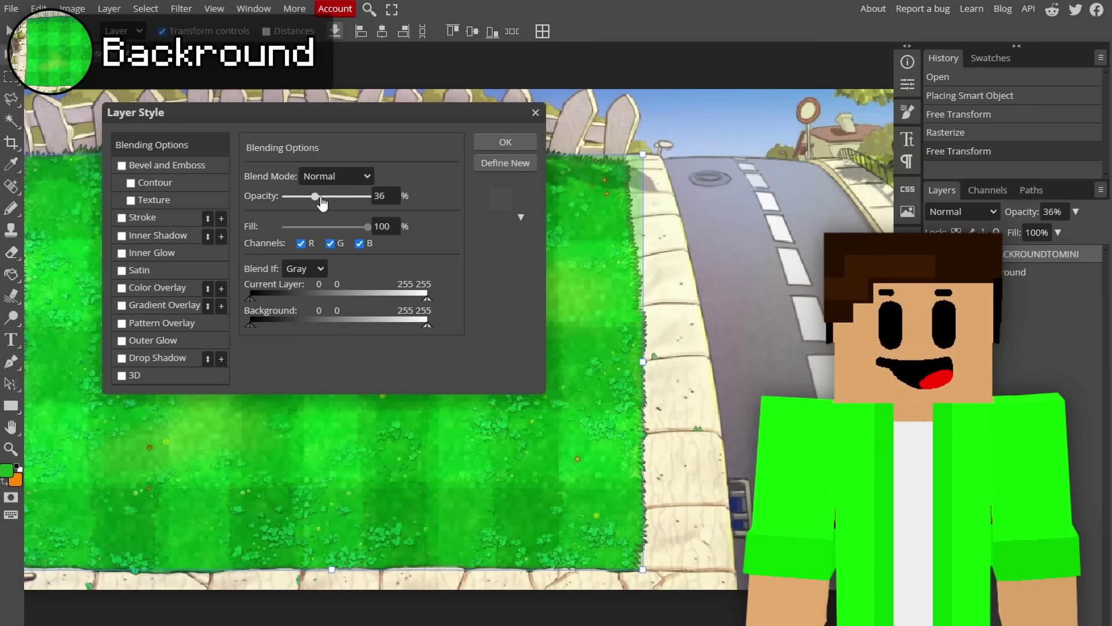
# Compare the pixel grass with the original lawn at reduced layer opacity, and set the opacity back to 100%
pyautogui.moveTo(371, 197); pyautogui.dragTo(303, 201)
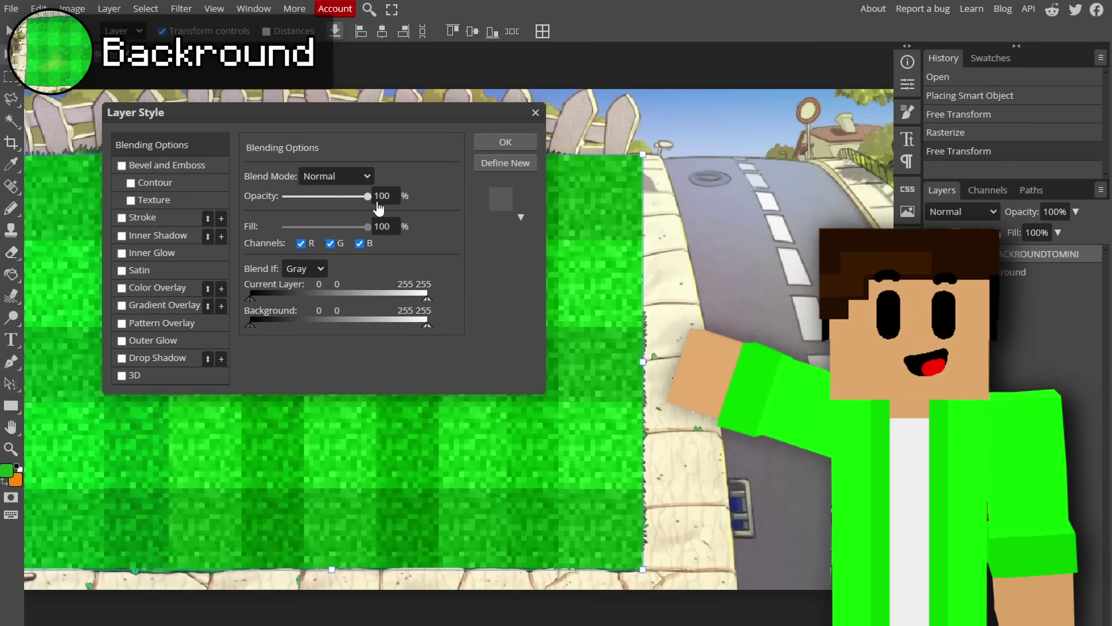
pyautogui.click(505, 141)
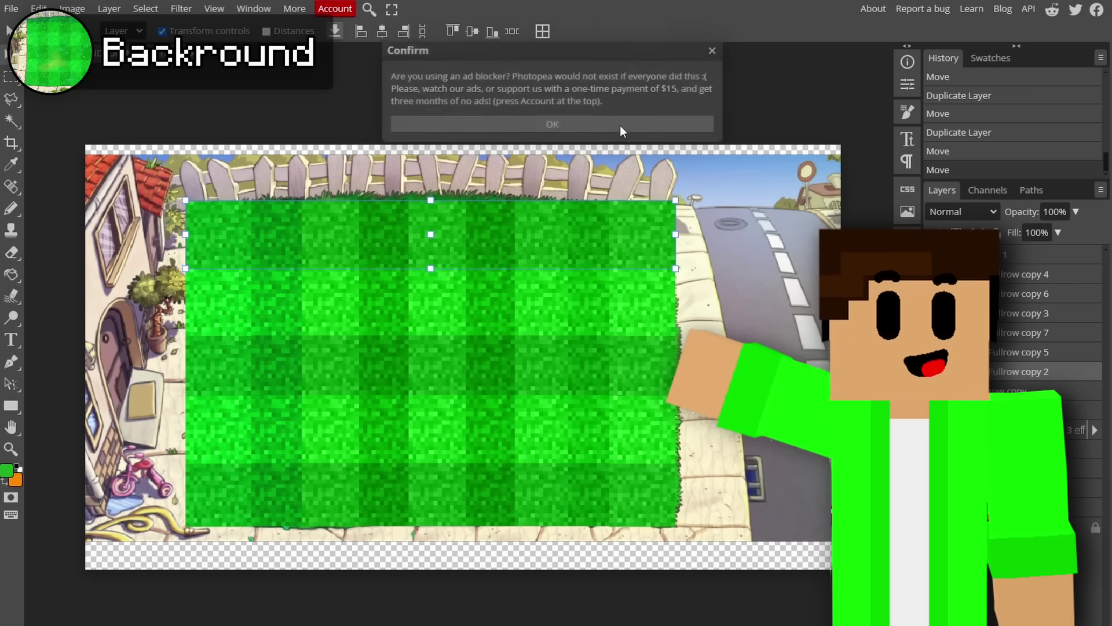
# Dismiss the ad-blocker notice, and send a PVZBACKROUNDTOMINI grass copy below the other copies, nudging it down
pyautogui.click(620, 125)
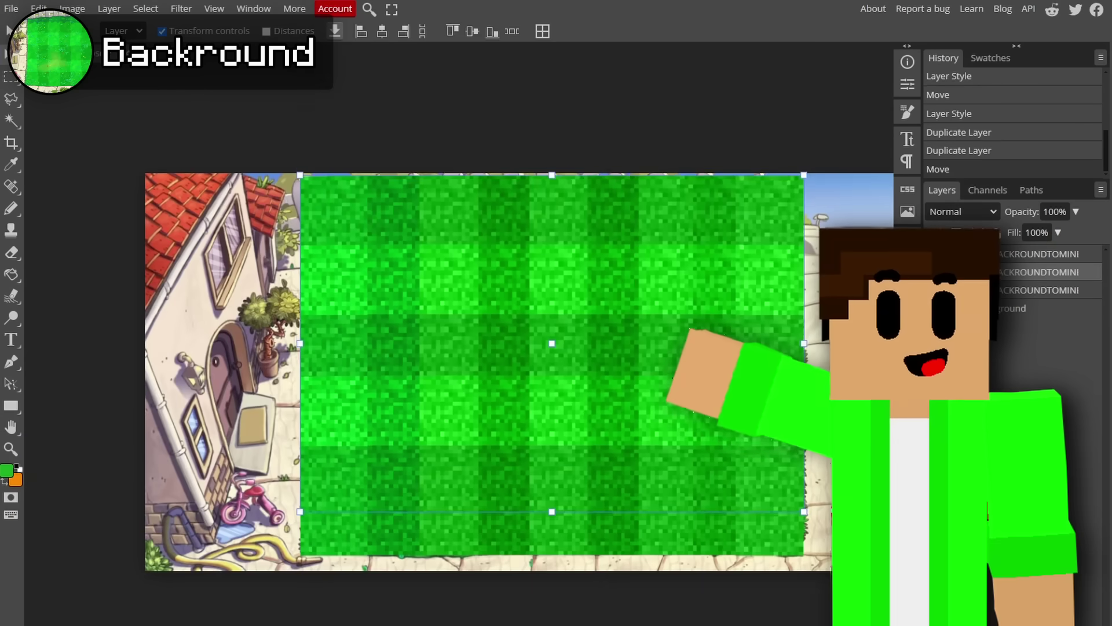
pyautogui.moveTo(997, 289); pyautogui.dragTo(995, 304)
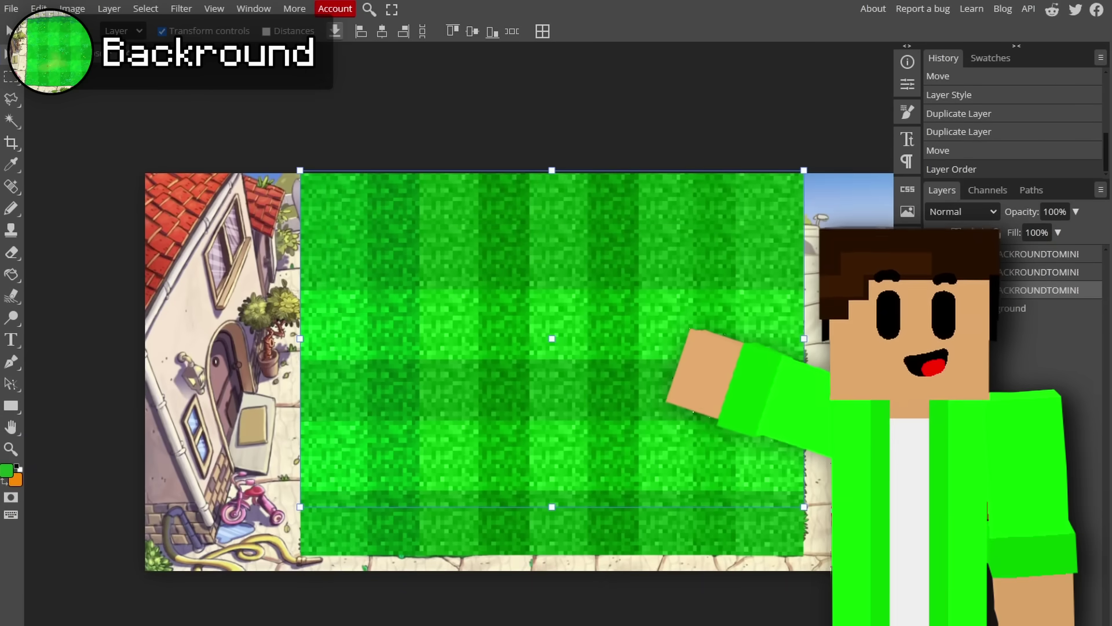
pyautogui.press('Down')
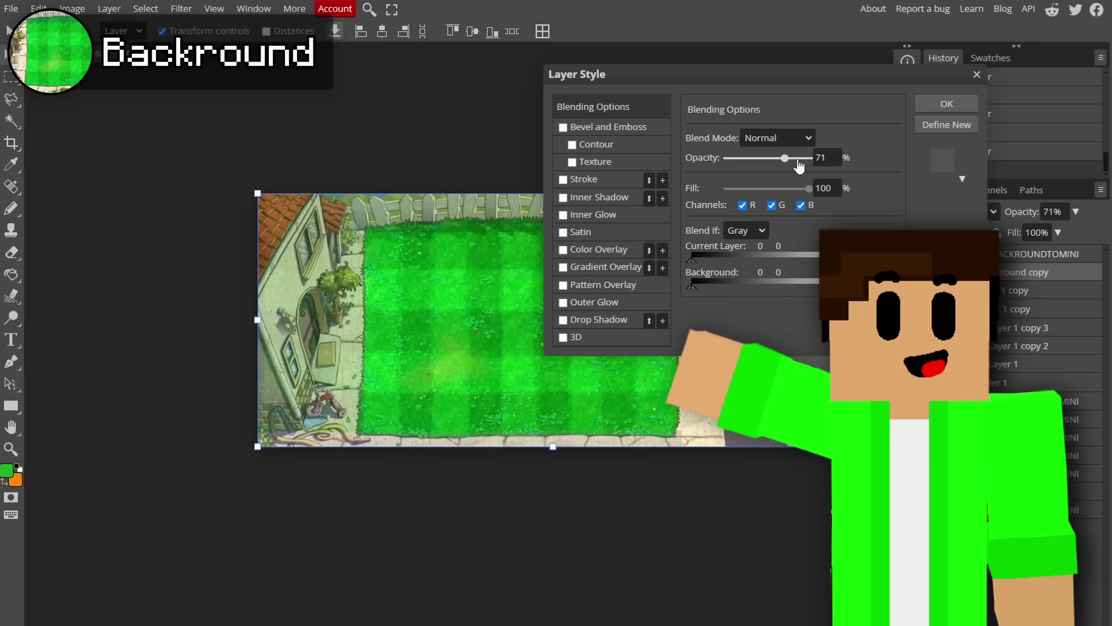
# Raise the opacity of the Background copy layer in its blending options
pyautogui.moveTo(728, 164); pyautogui.dragTo(810, 170)
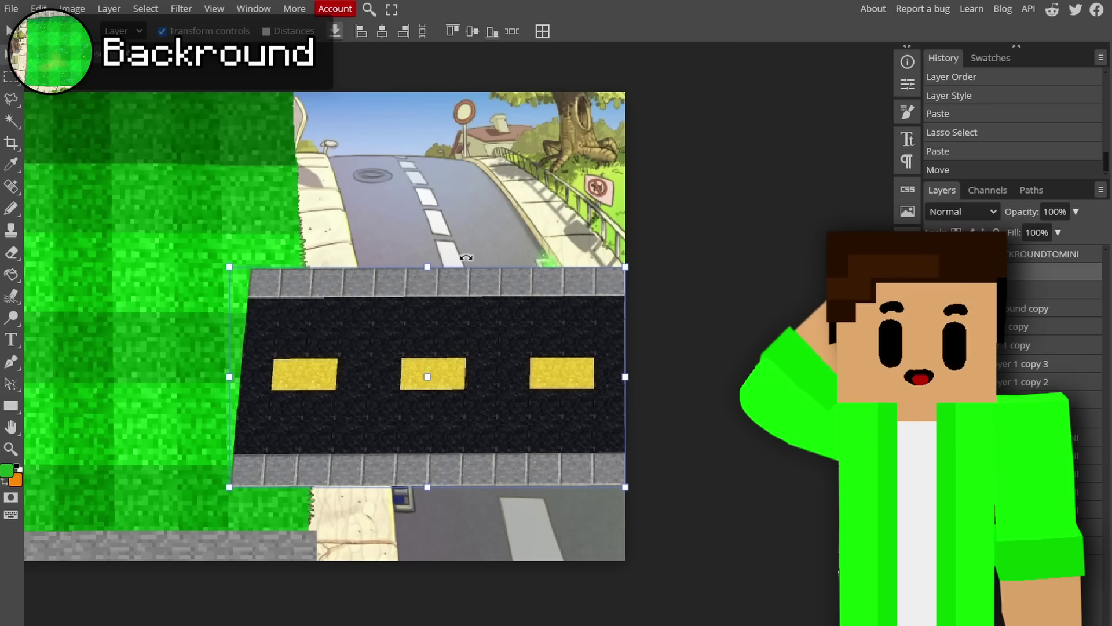
# Move the pasted Minecraft road texture over the original street
pyautogui.moveTo(478, 288); pyautogui.dragTo(648, 371)
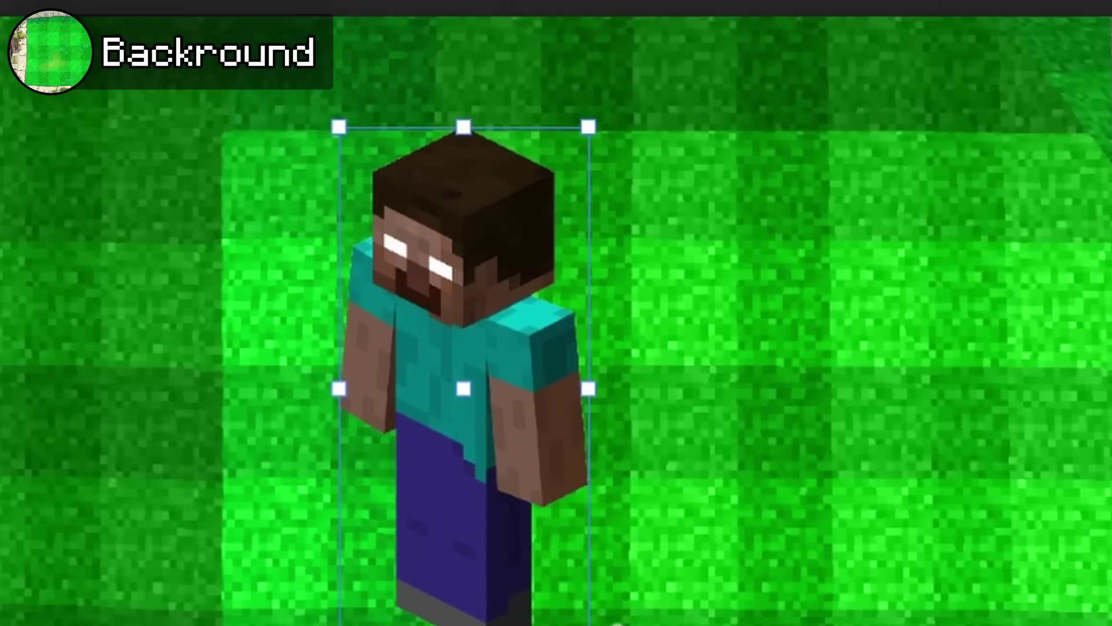
# Place the Herobrine figure on the grass beyond the road in the background's upper corner
pyautogui.moveTo(345, 476); pyautogui.dragTo(310, 406)
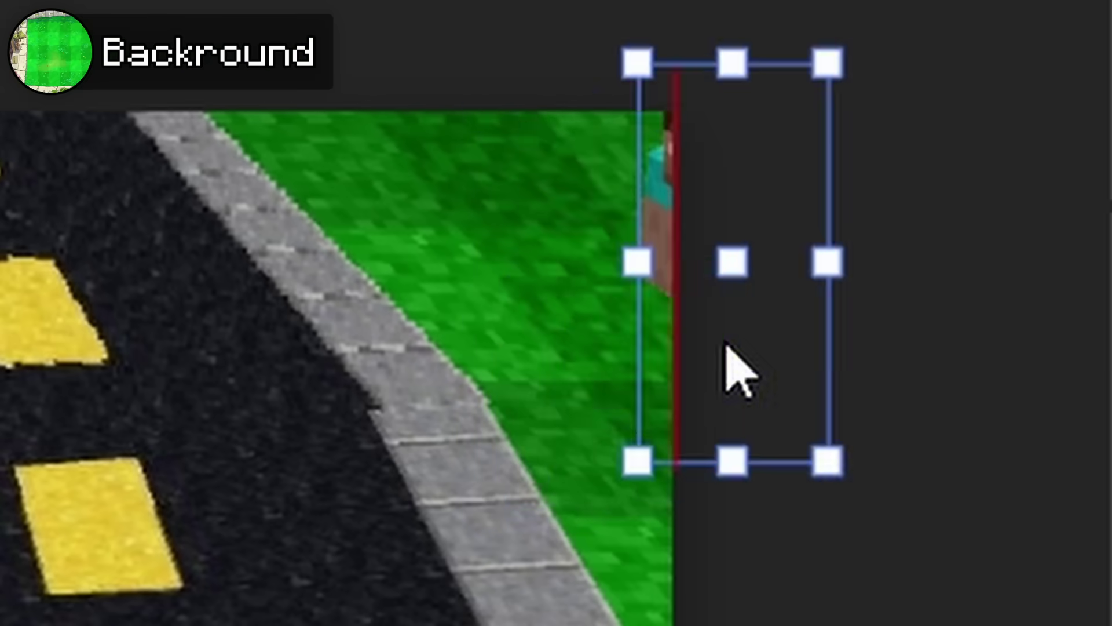
pyautogui.moveTo(728, 372); pyautogui.dragTo(579, 417)
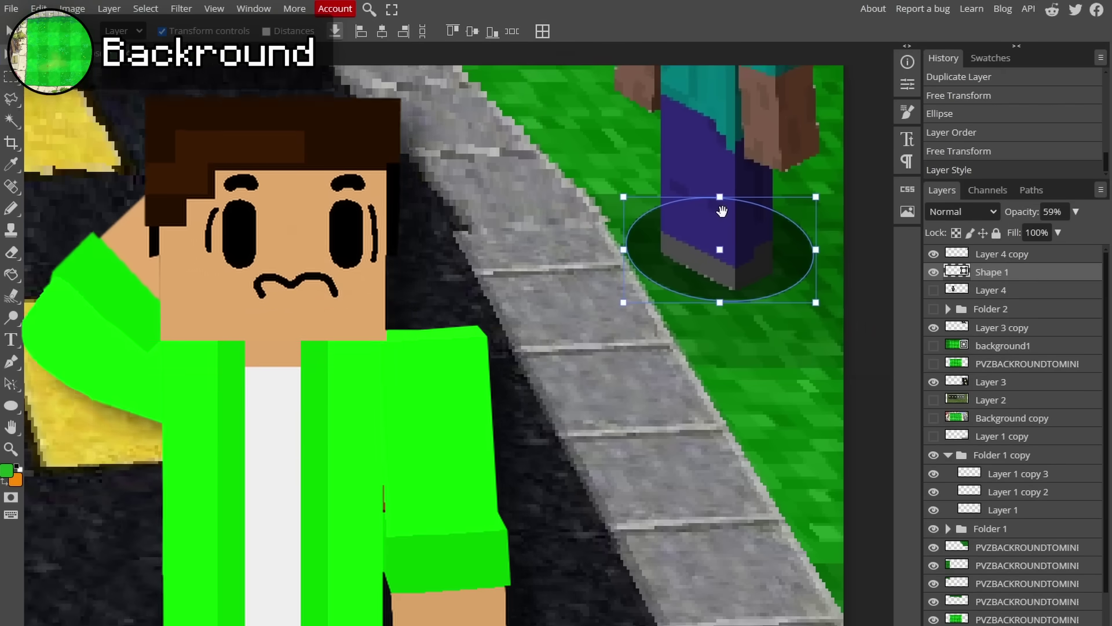
pyautogui.moveTo(738, 211); pyautogui.dragTo(721, 367)
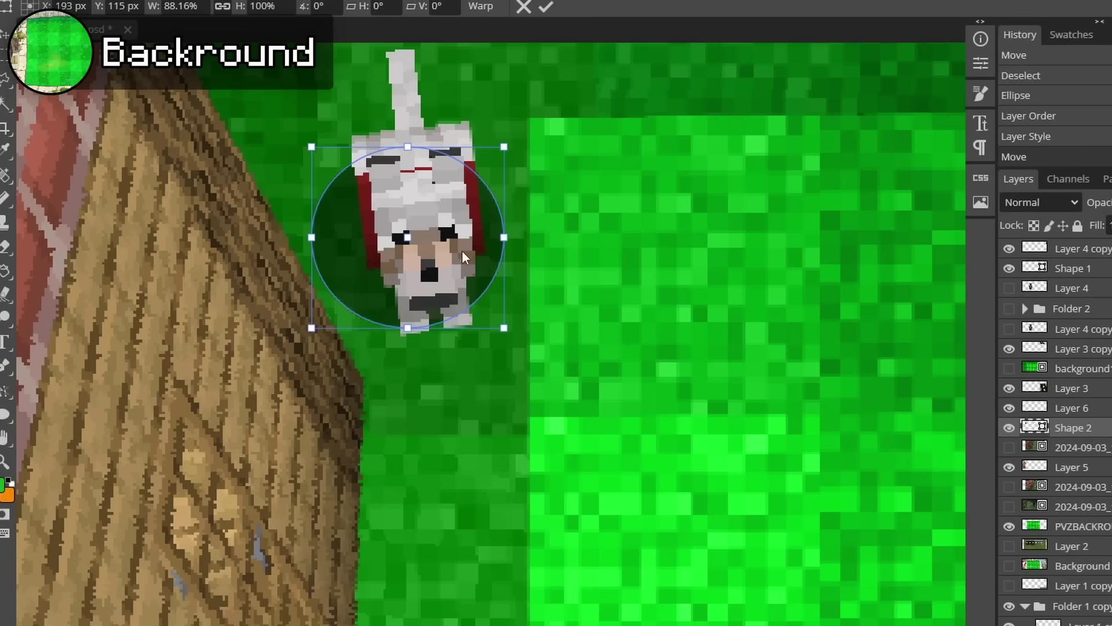
# Save the Minecraft-style background document with the house, lawn, road, wolf and Herobrine
pyautogui.scroll(-3, 484, 230)
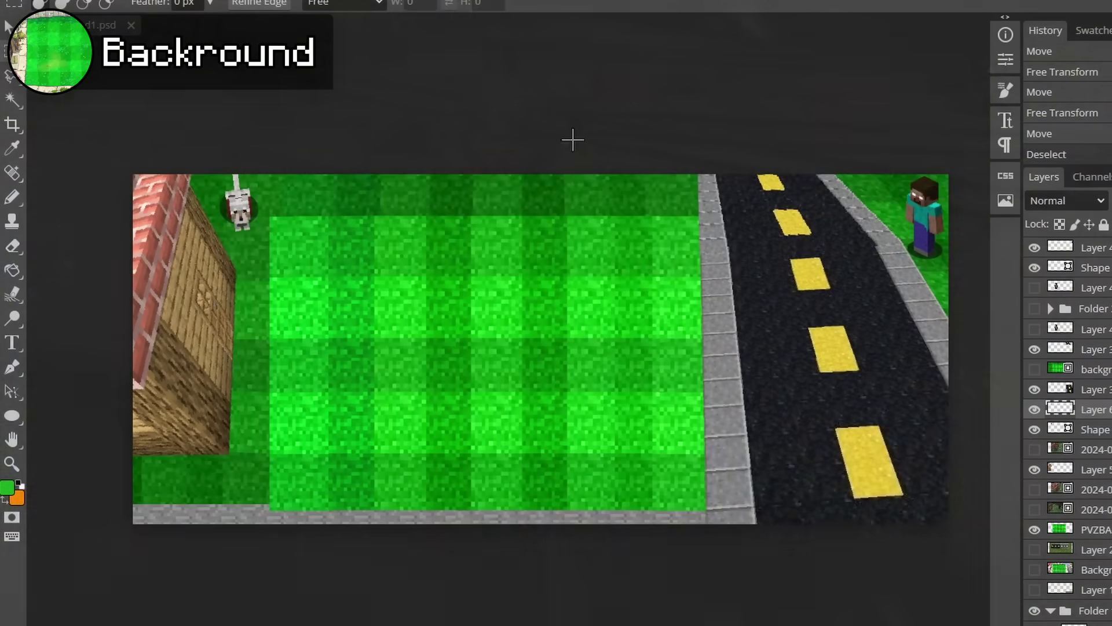
pyautogui.hotkey('ctrl', 's')
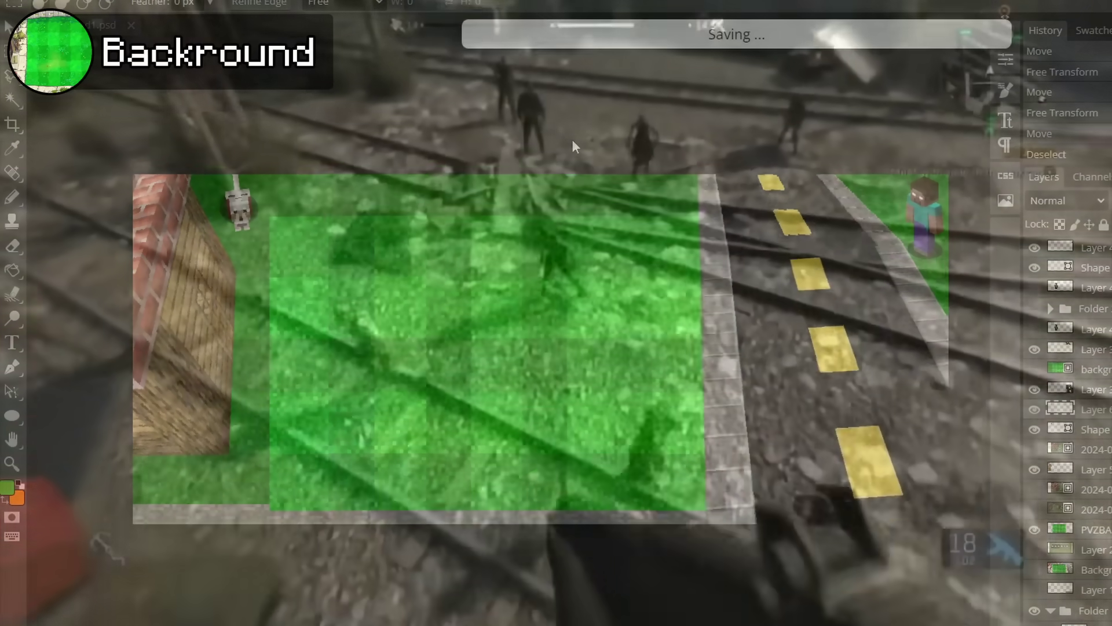
pyautogui.press('v')
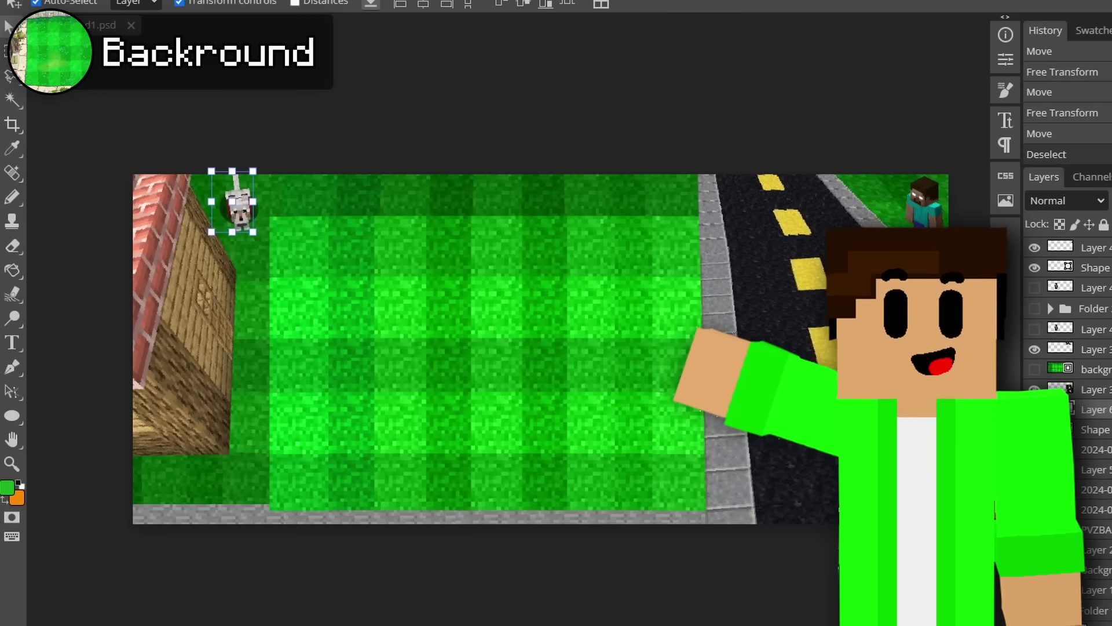
pyautogui.click(1039, 577)
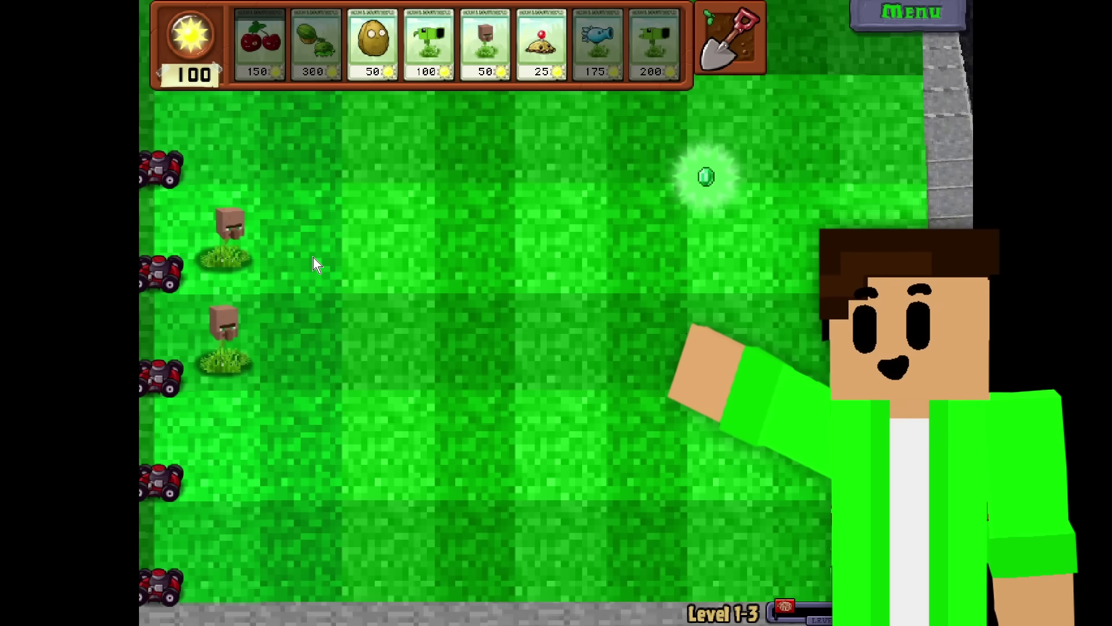
# Switch to the modded Plants vs. Zombies game and plant a Wall-nut in the lawn's second row, fourth column
pyautogui.click(373, 46)
pyautogui.click(454, 221)
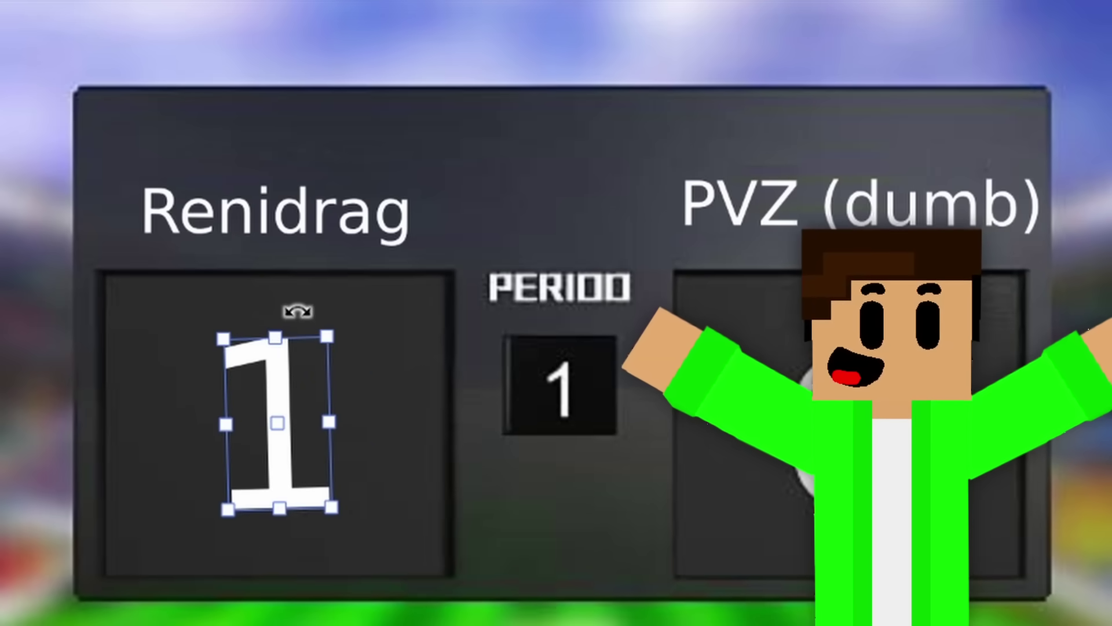
# Reposition the score number 1 inside the first team's box on the scoreboard
pyautogui.moveTo(294, 401); pyautogui.dragTo(313, 429)
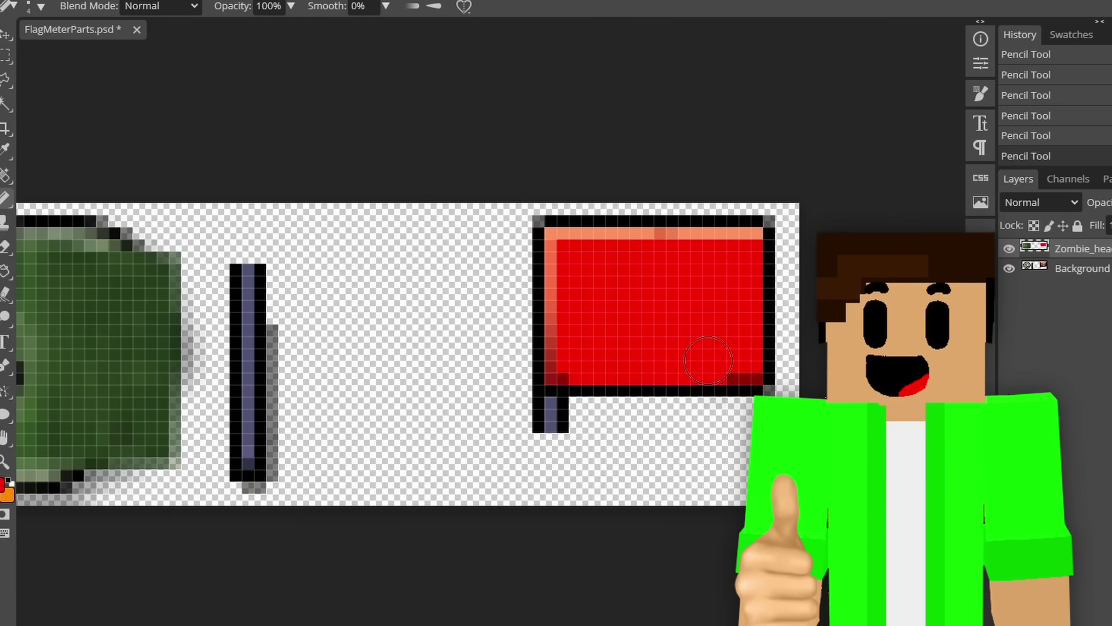
# Paste the Minecraft mountain landscape into the seed packet and scale it to 17.48% to cover the picture frame
pyautogui.hotkey('ctrl', 'v')
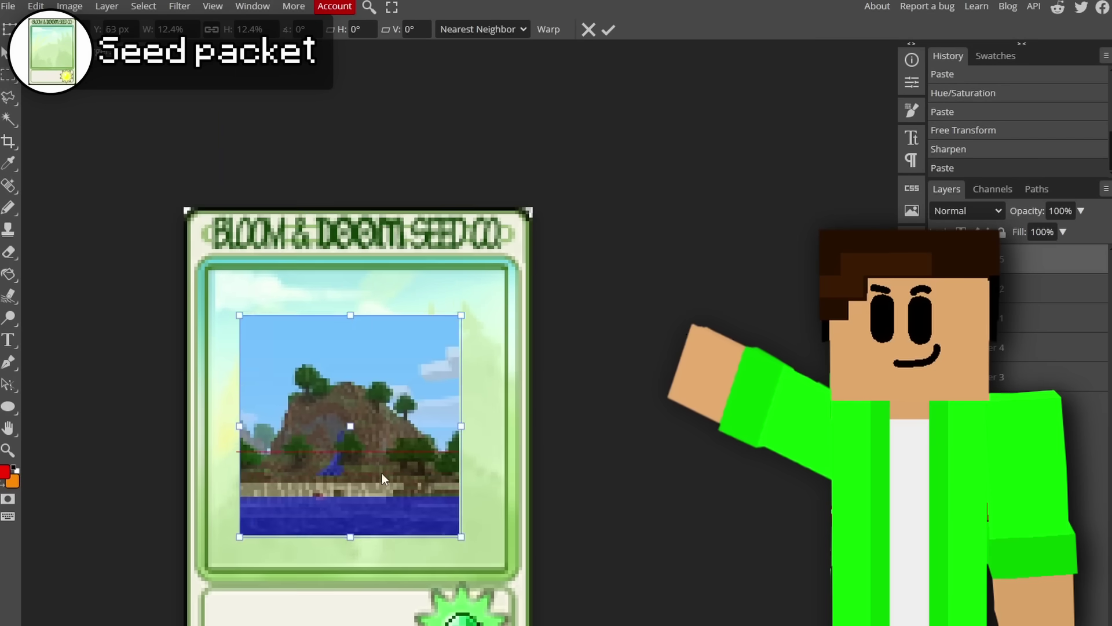
pyautogui.moveTo(381, 473); pyautogui.dragTo(340, 411)
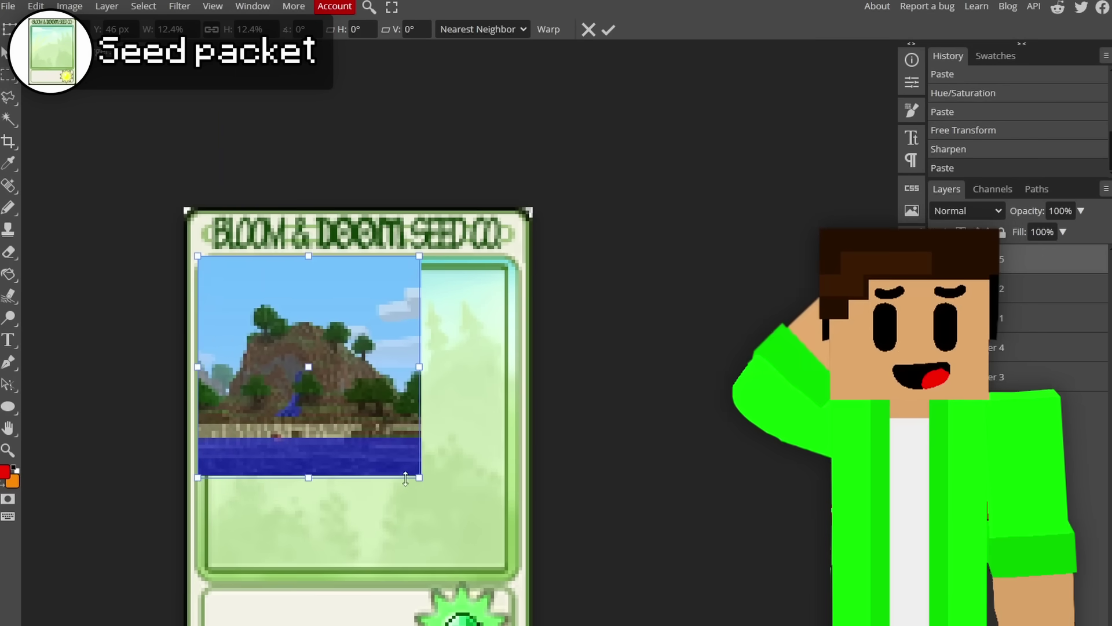
pyautogui.moveTo(420, 479); pyautogui.dragTo(505, 571)
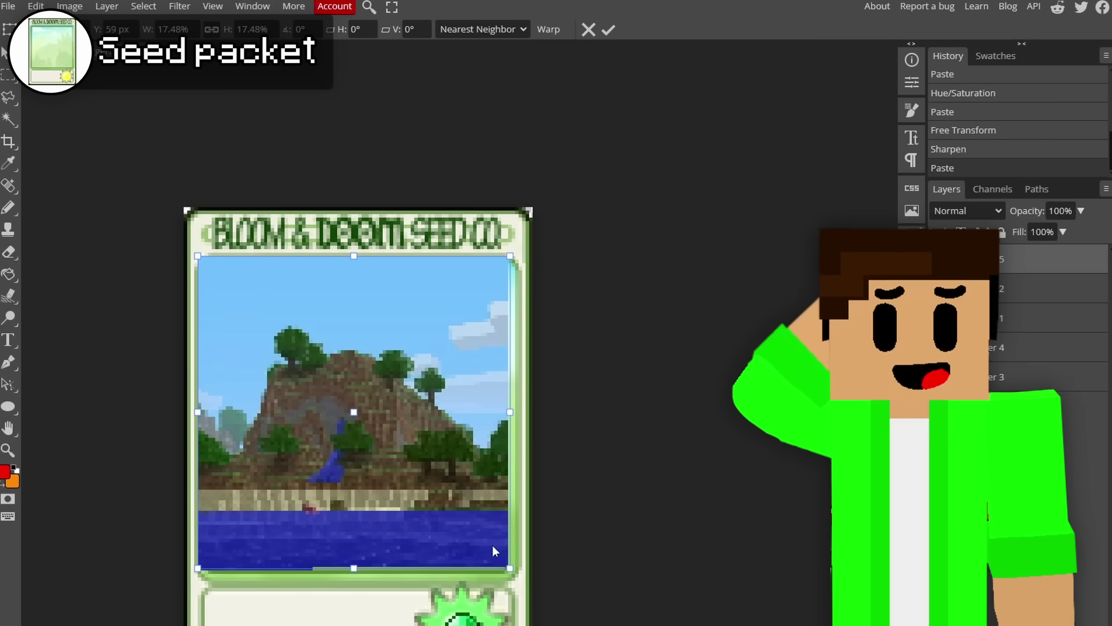
# Add a stroke to the seed packet's landscape layer and apply a 2.1 px Gaussian Blur to it
pyautogui.doubleClick(1008, 287)
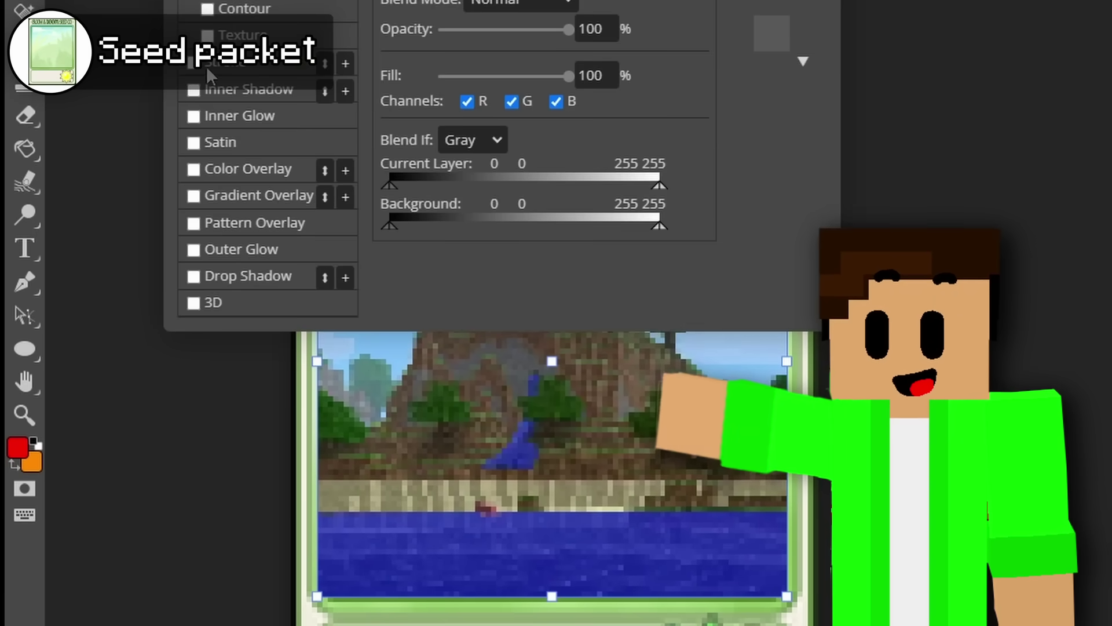
pyautogui.click(209, 68)
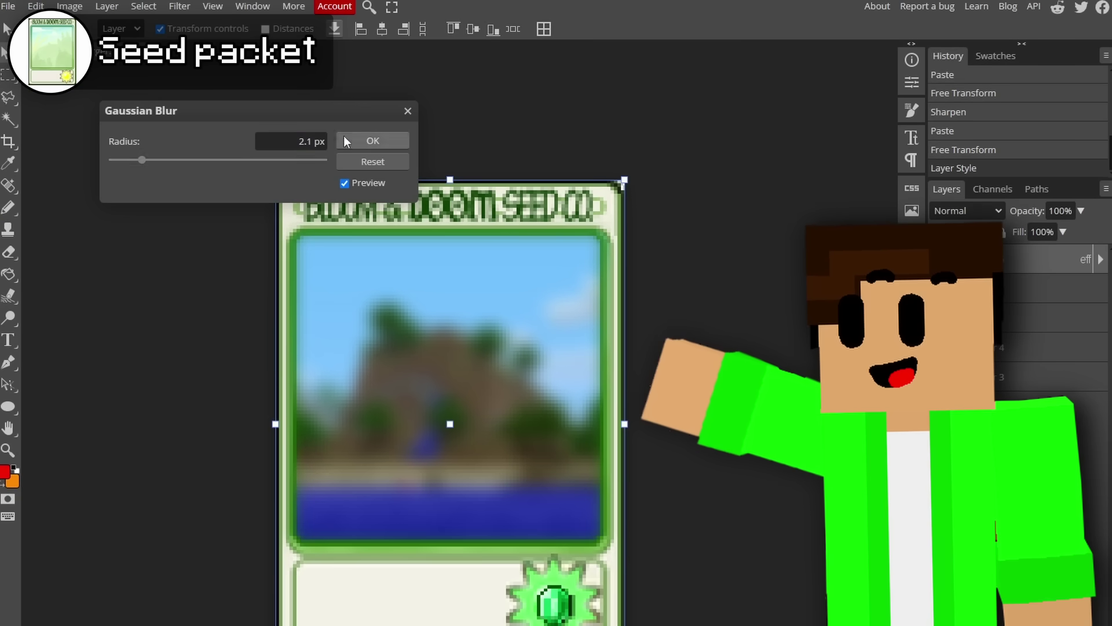
pyautogui.click(345, 142)
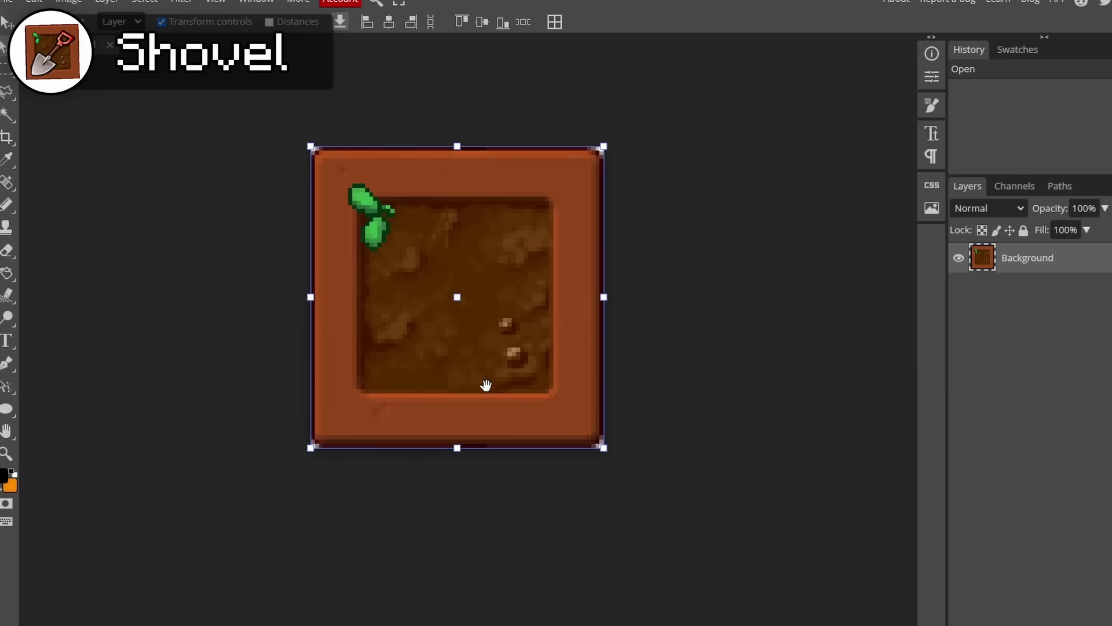
# Resize the rotated item frame over the shovel slot background, and enlarge the Minecraft shovel over the original shovel sprite
pyautogui.moveTo(486, 385); pyautogui.dragTo(510, 420)
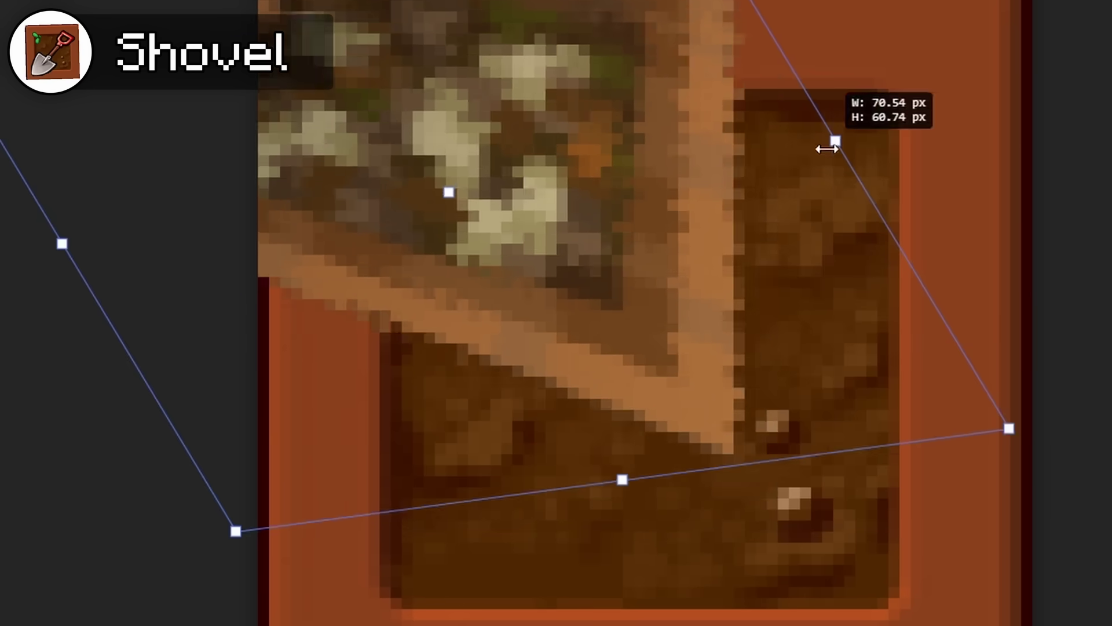
pyautogui.moveTo(827, 149); pyautogui.dragTo(675, 5)
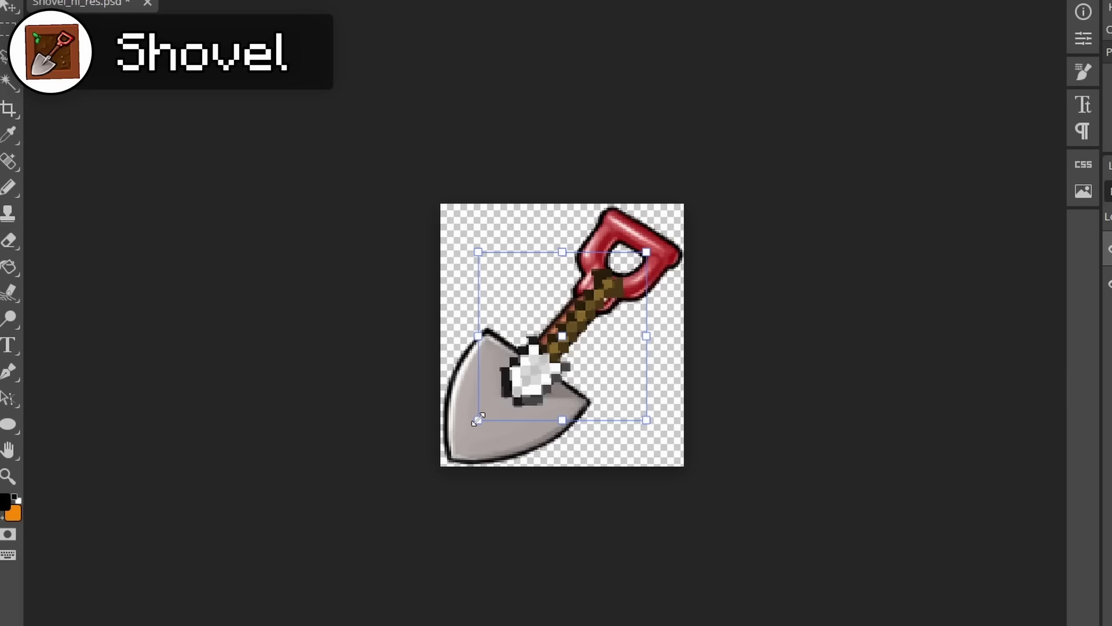
pyautogui.moveTo(406, 526); pyautogui.dragTo(423, 488)
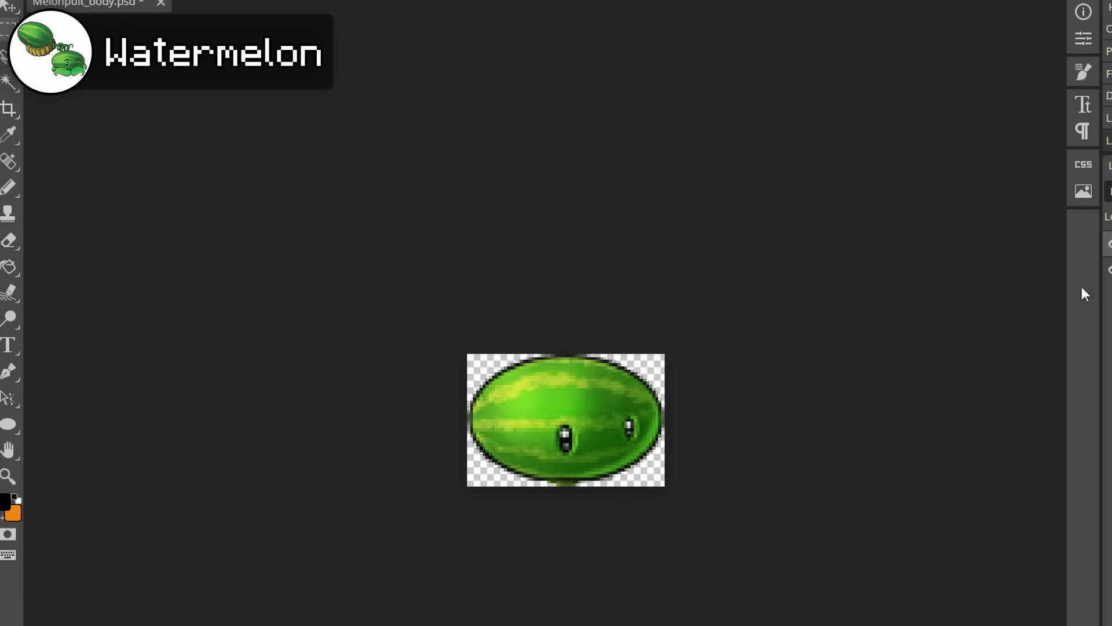
# Scale the pasted cabbage texture to 10.16% and fit it over the Cabbage-pult's body
pyautogui.scroll(5, 575, 435)
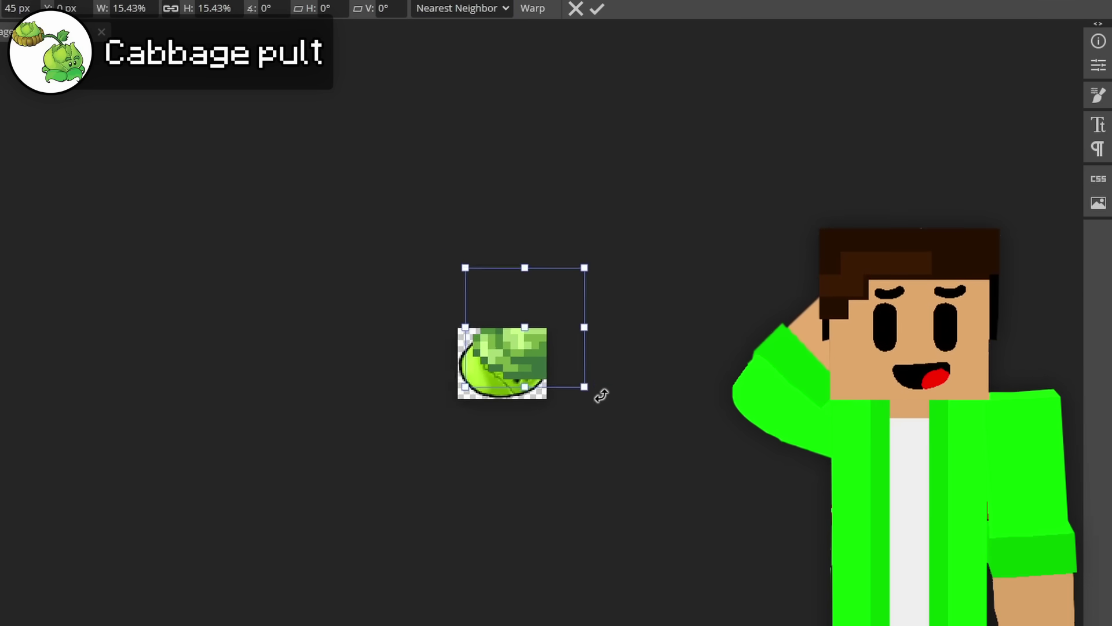
pyautogui.moveTo(612, 380); pyautogui.dragTo(539, 244)
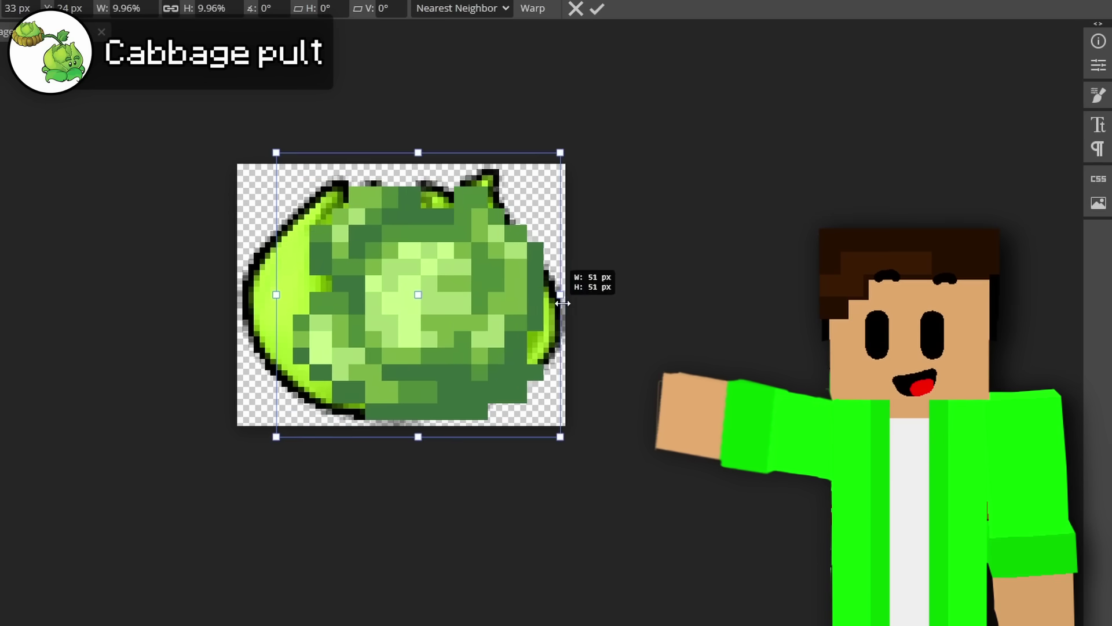
pyautogui.moveTo(481, 286); pyautogui.dragTo(479, 294)
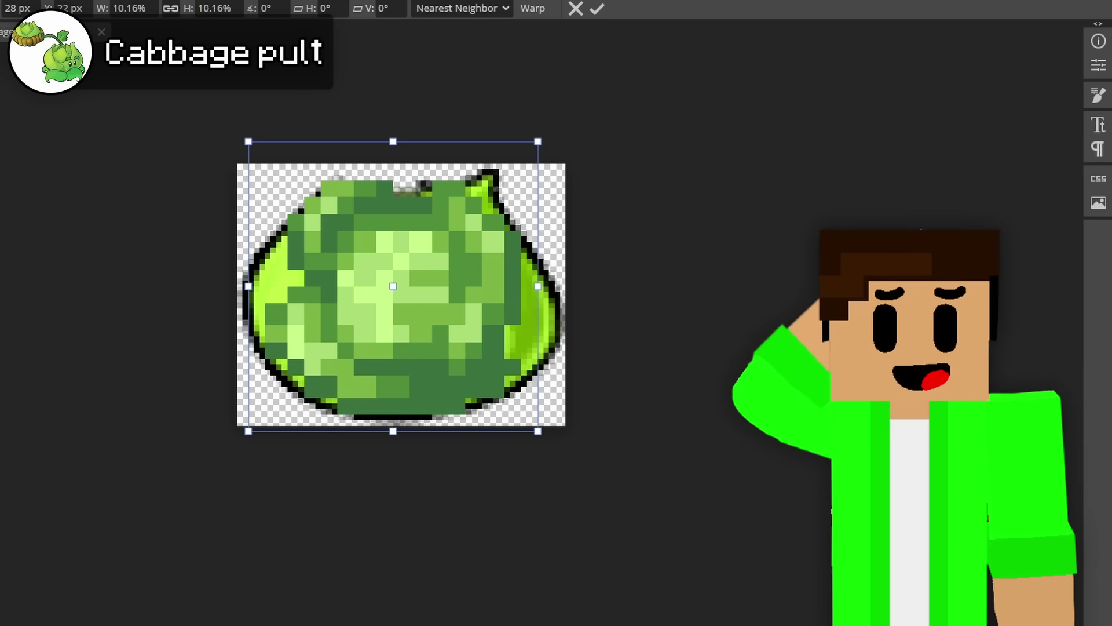
pyautogui.click(1098, 23)
pyautogui.moveTo(1005, 266); pyautogui.dragTo(1021, 292)
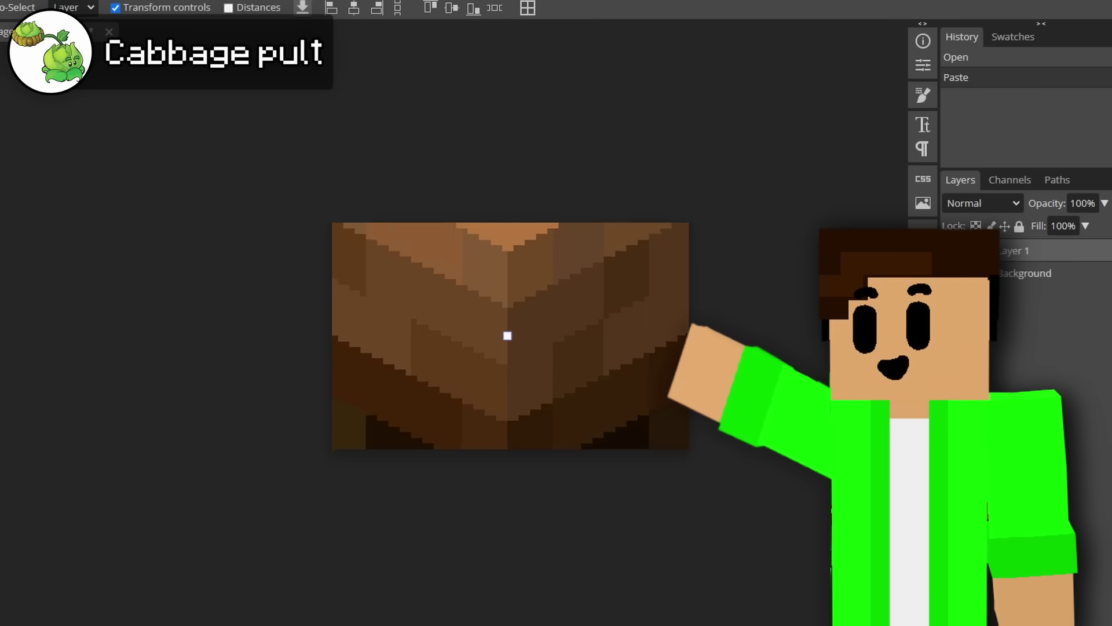
# Shrink the pasted baked potato to 81.25% over the mashed Potato Mine image
pyautogui.scroll(-3, 685, 397)
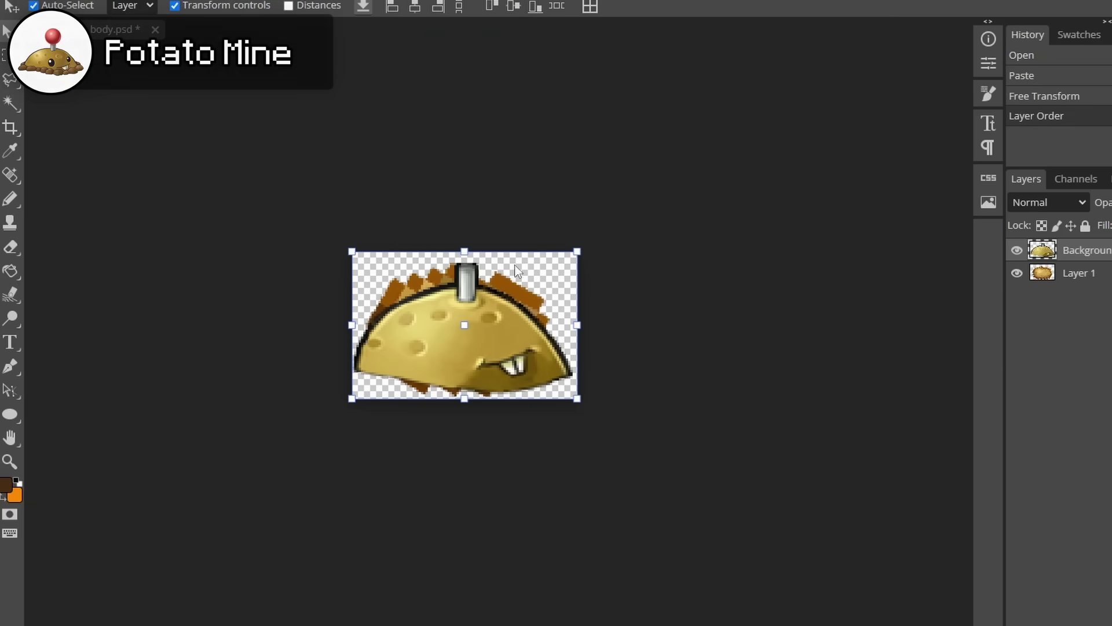
pyautogui.scroll(6, 494, 294)
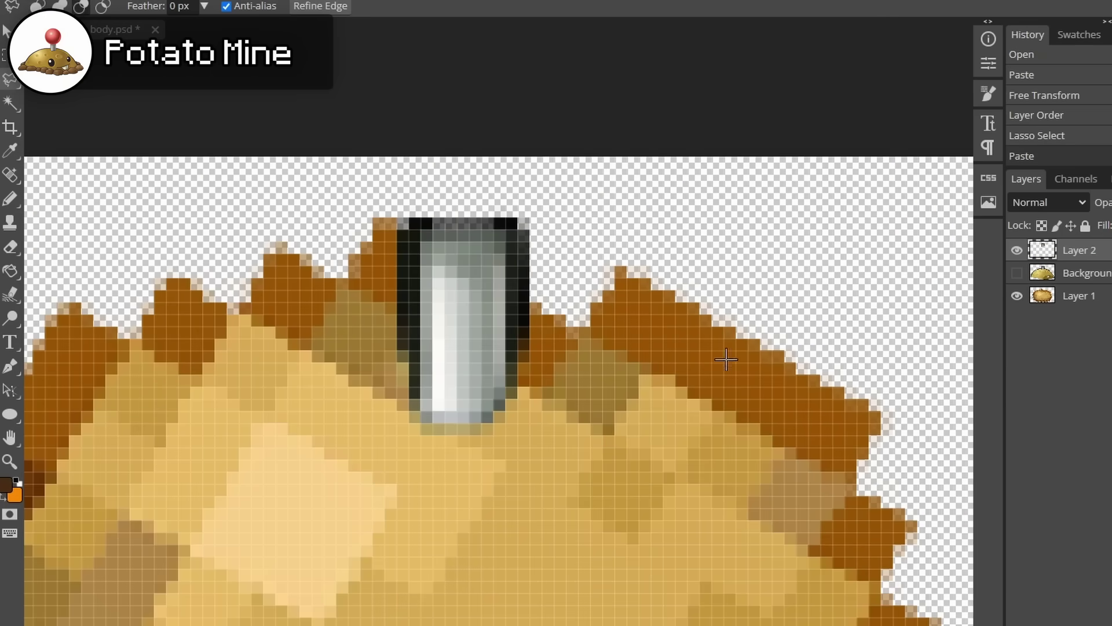
pyautogui.scroll(-2, 187, 137)
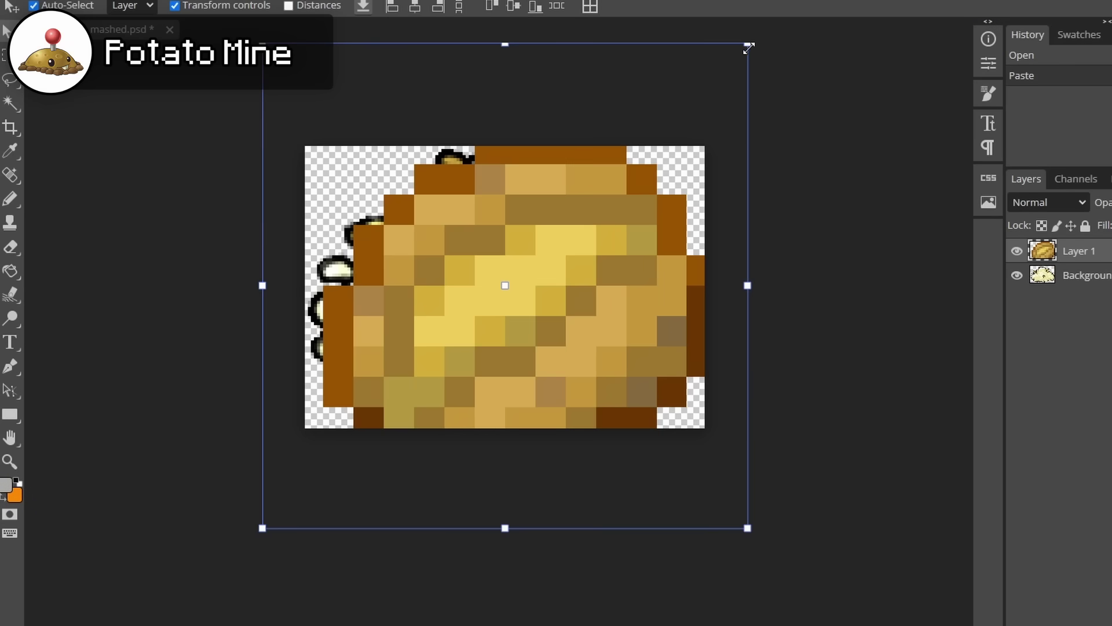
pyautogui.moveTo(749, 47); pyautogui.dragTo(653, 146)
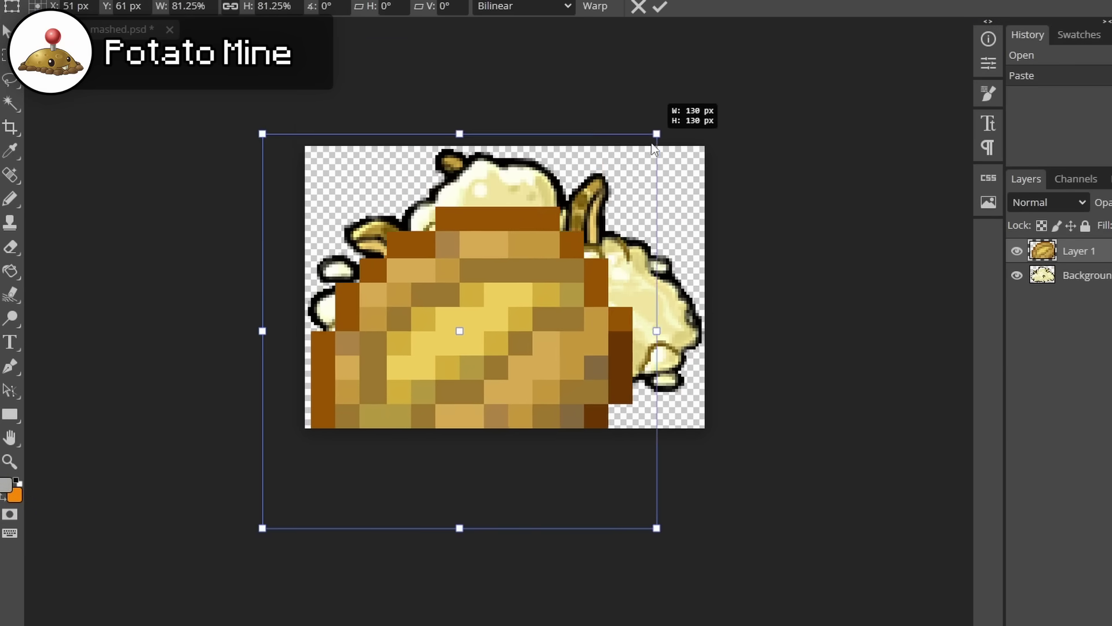
pyautogui.click(511, 26)
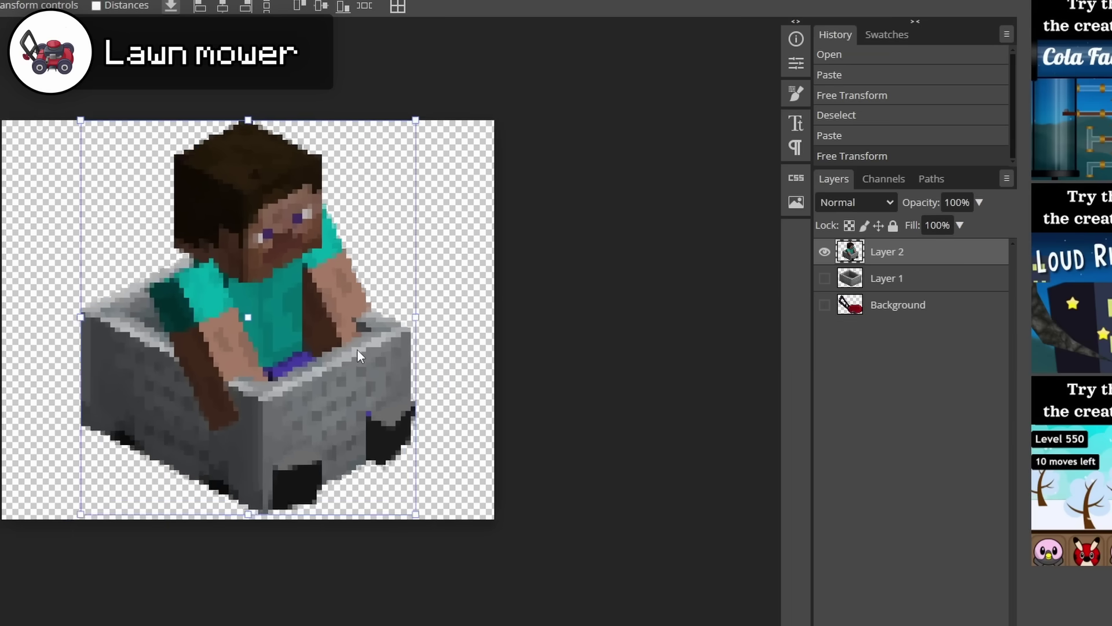
# Save the minecart lawn mower image and overwrite SelectorScreen_Adventure_highlight.png with the Singleplayer button artwork
pyautogui.scroll(3, 360, 232)
pyautogui.hotkey('ctrl', 's')
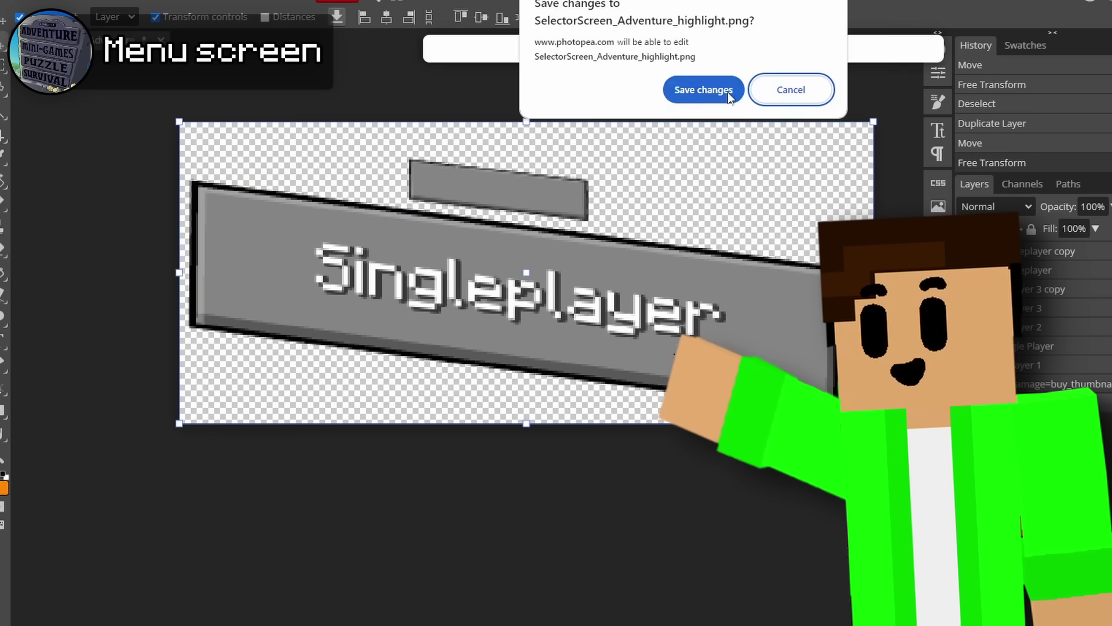
pyautogui.click(710, 91)
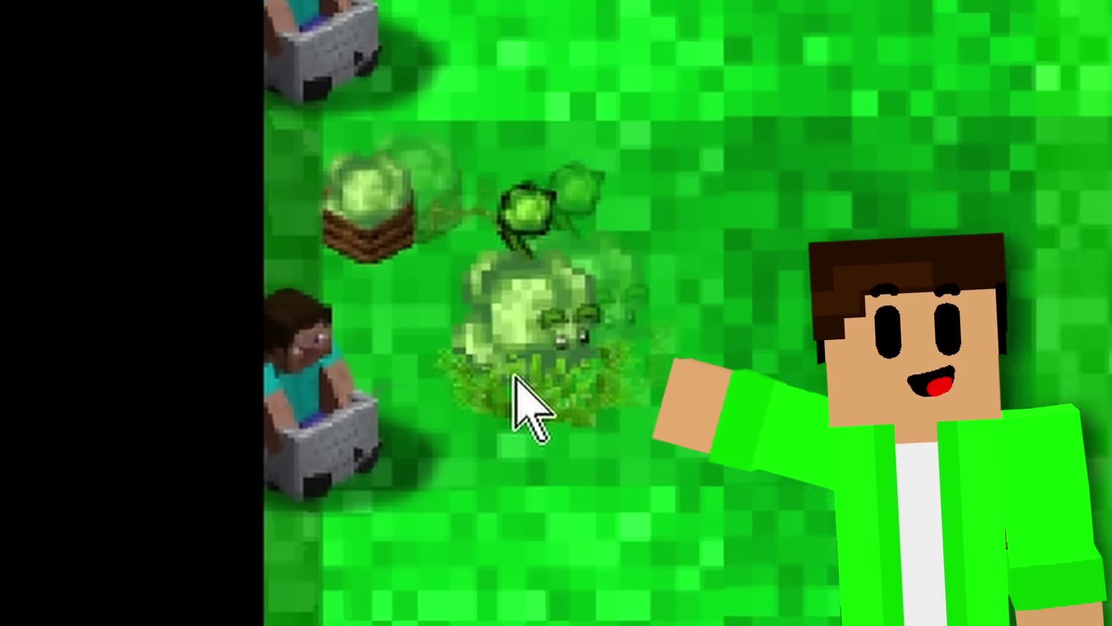
# Switch to the modded game and plant a Cabbage-pult on the lawn beside the minecarts
pyautogui.click(396, 268)
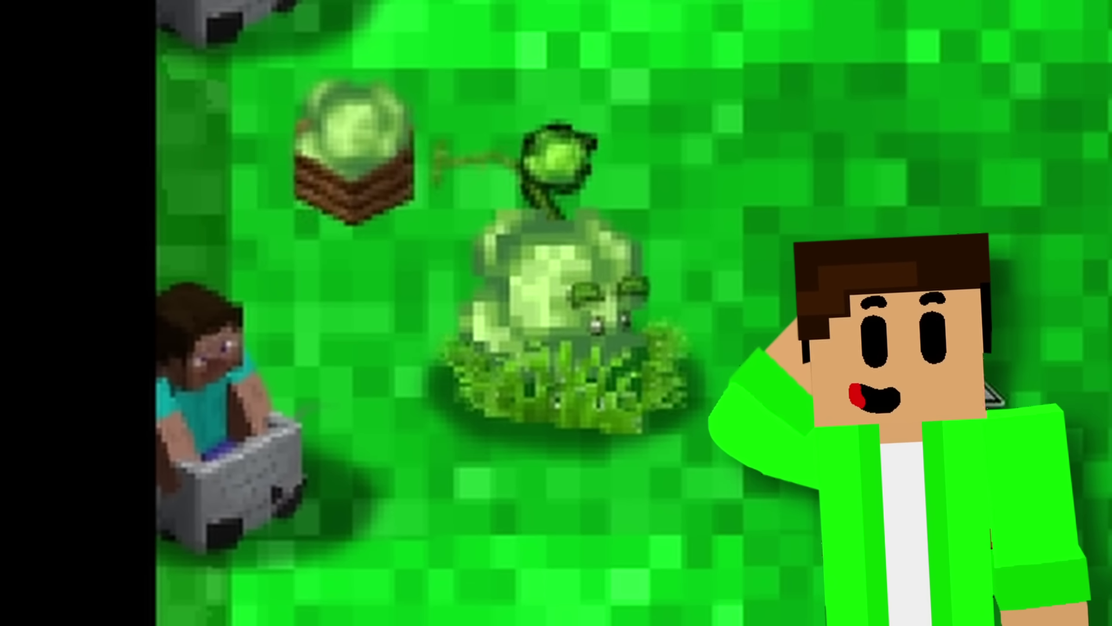
pyautogui.click(328, 255)
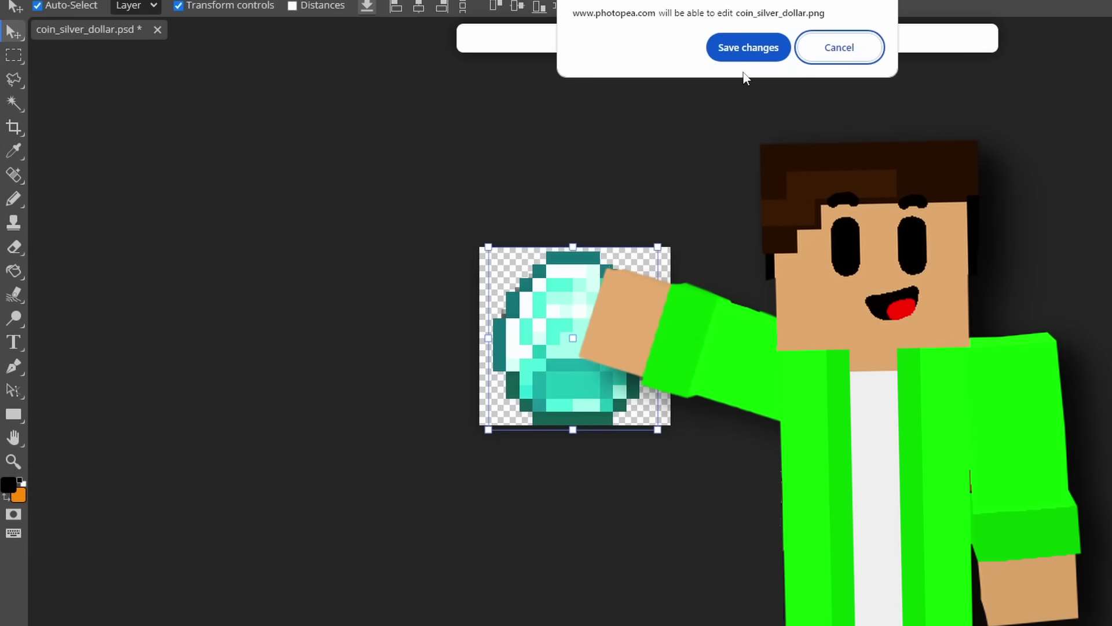
# Save the diamond artwork to coin_silver_dollar.png and save the red gem version as the coin_gold_dollar image
pyautogui.click(710, 46)
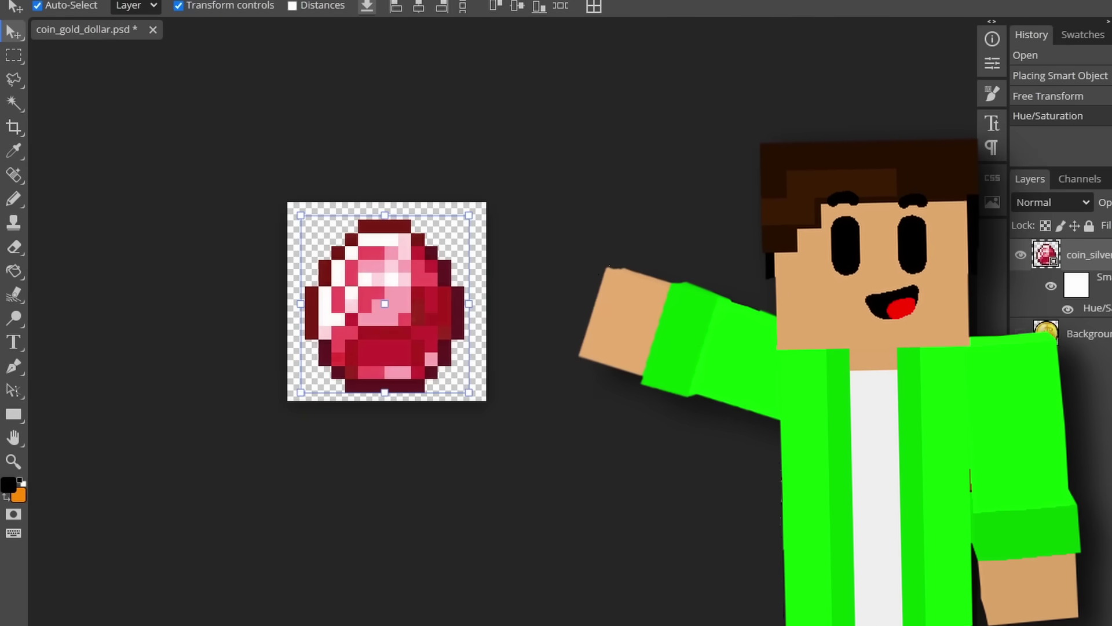
pyautogui.hotkey('ctrl', 's')
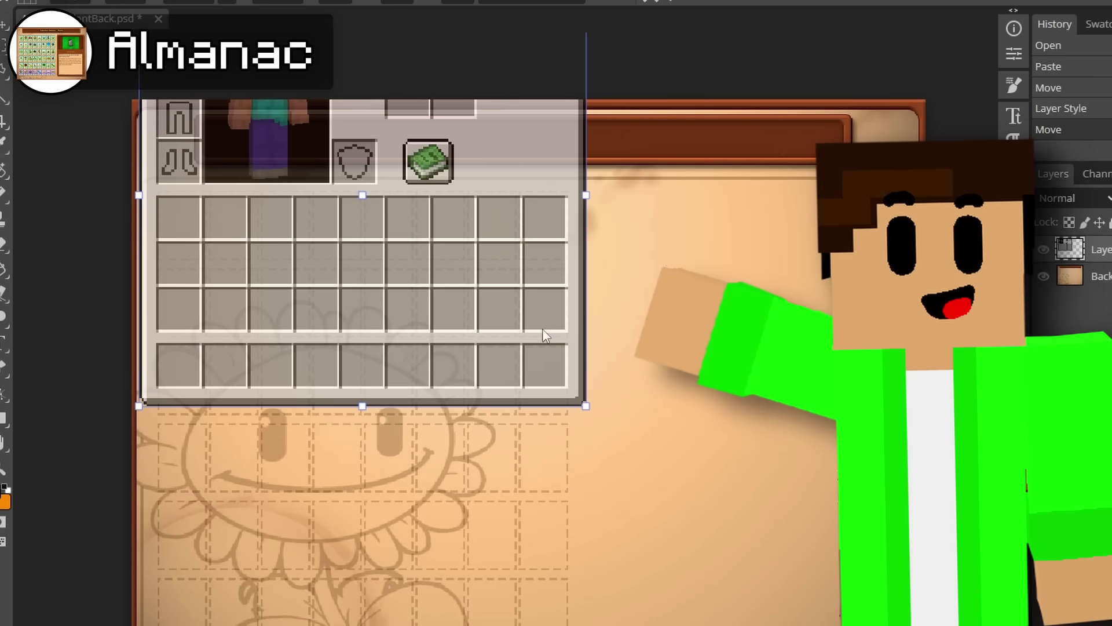
# Move the semi-transparent Minecraft inventory down over the Almanac's plant grid
pyautogui.moveTo(367, 402); pyautogui.dragTo(406, 510)
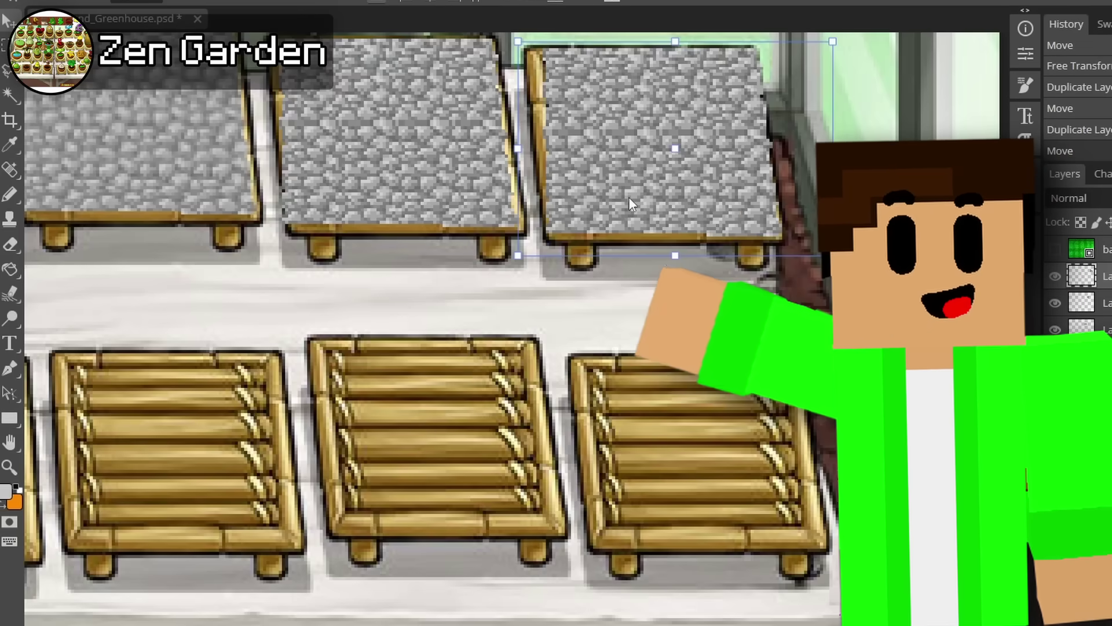
pyautogui.scroll(-2, 631, 204)
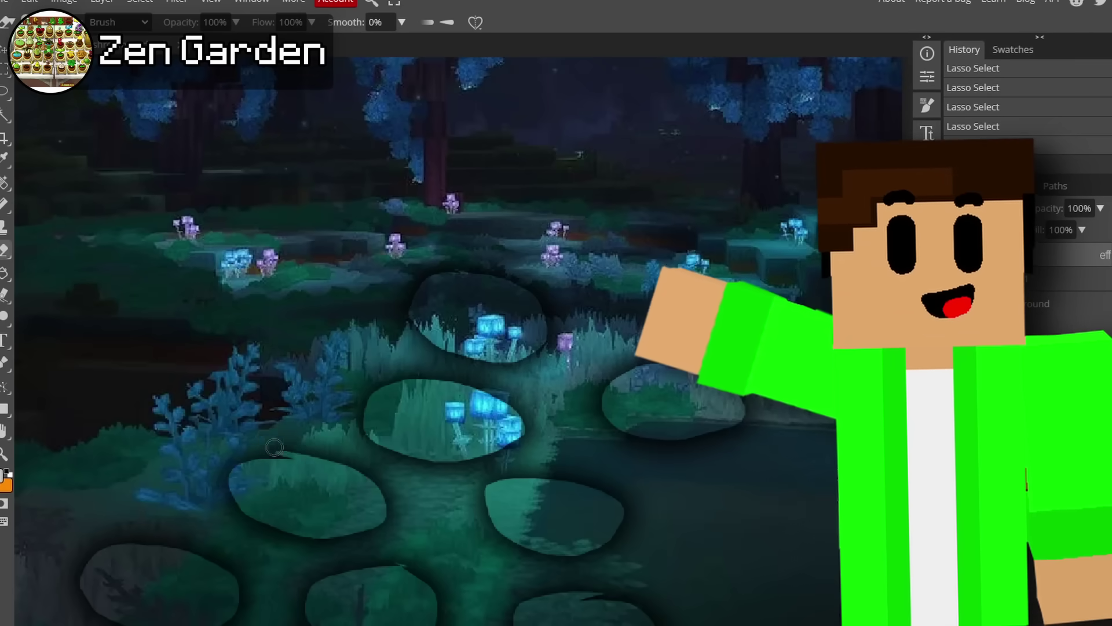
# Paste the copied artwork, and shift the selected sprite slightly left in the SelectorScreen_Store image
pyautogui.hotkey('ctrl', 'v')
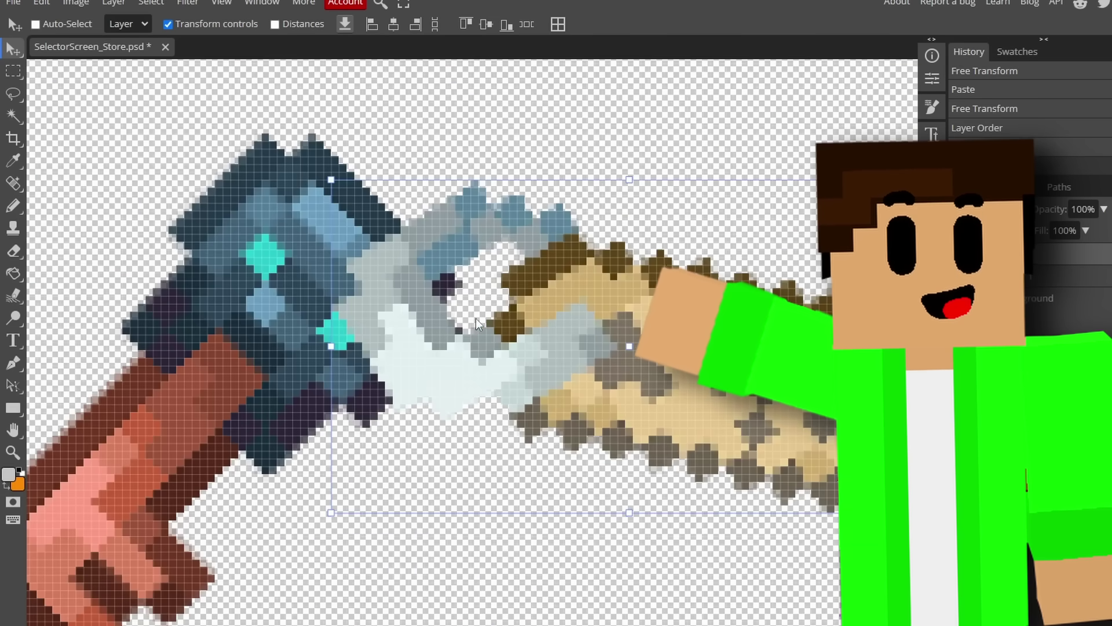
pyautogui.moveTo(475, 319); pyautogui.dragTo(451, 319)
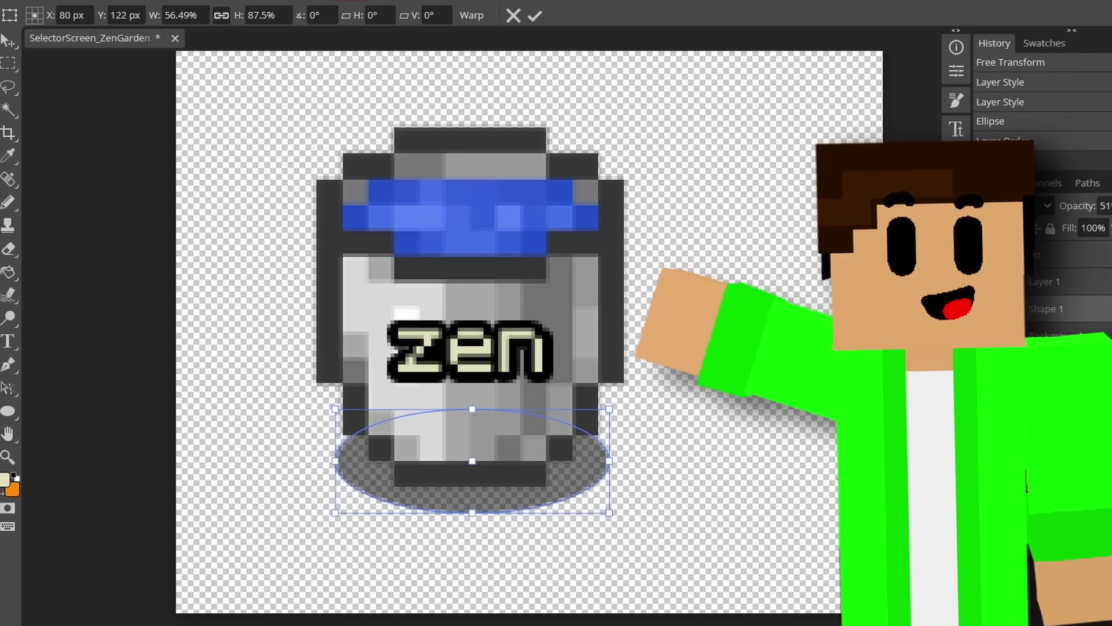
# Apply the bucket shadow ellipse's 56.49% by 87.5% transform, and open the color choice for the golden trophy's Color Overlay
pyautogui.press('Return')
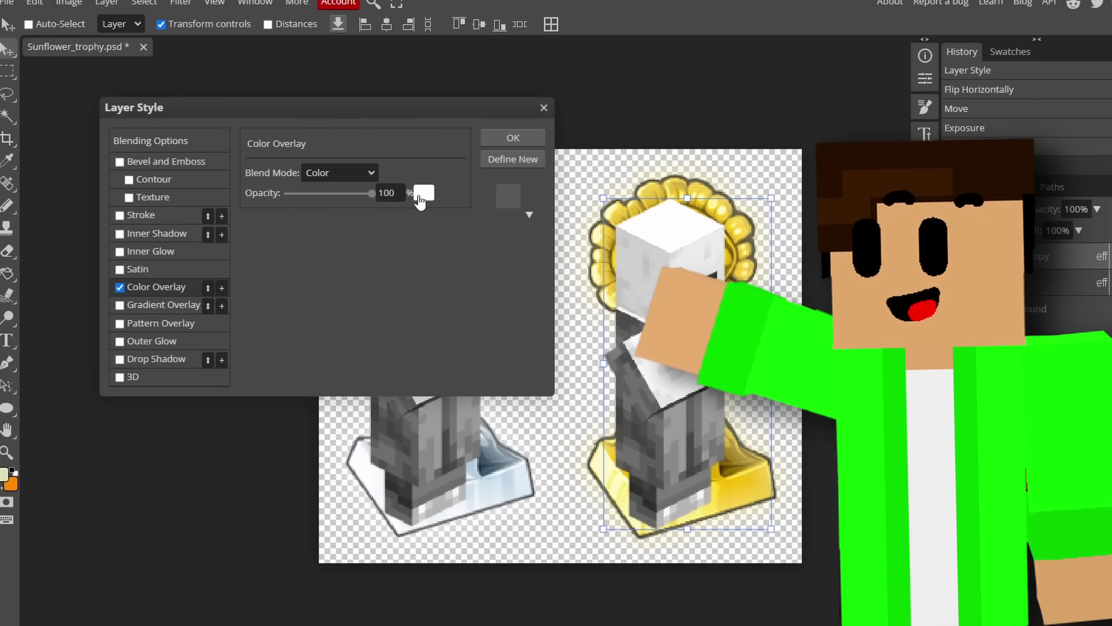
pyautogui.click(423, 194)
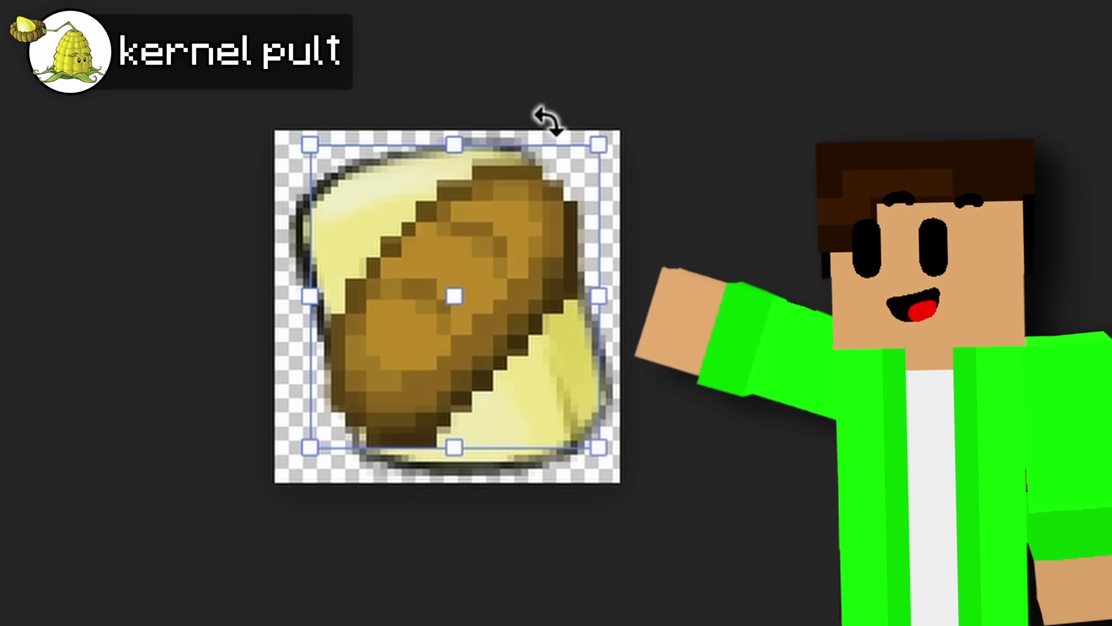
# Rotate the brown bread texture clockwise on the Kernel-pult's butter, and shift the yellow flower down over the Blover's head
pyautogui.moveTo(547, 119); pyautogui.dragTo(591, 149)
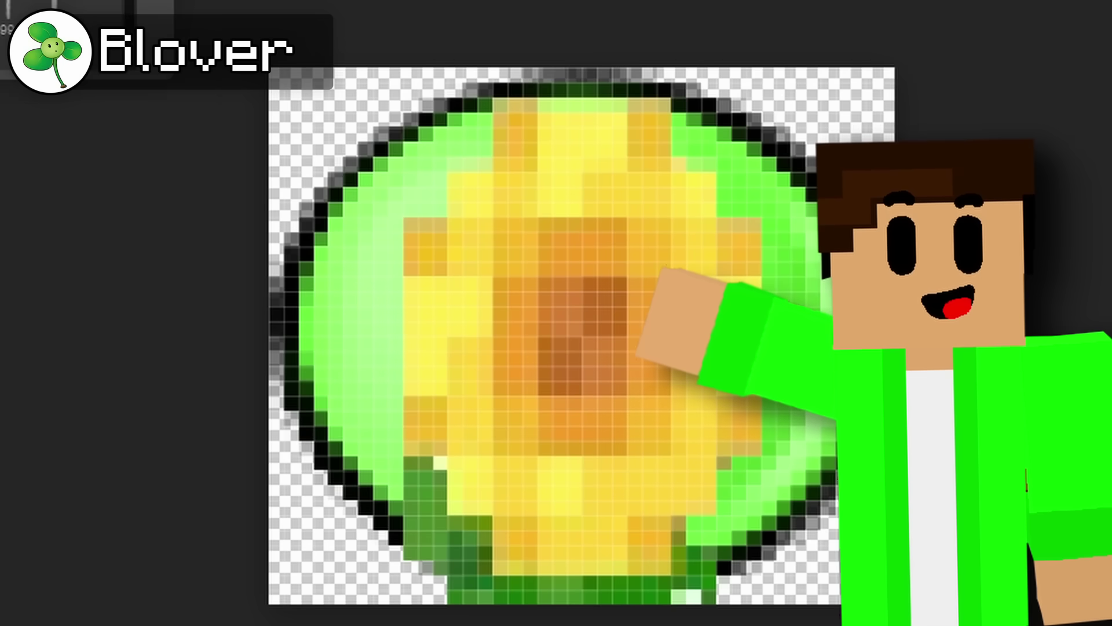
pyautogui.moveTo(512, 236); pyautogui.dragTo(497, 272)
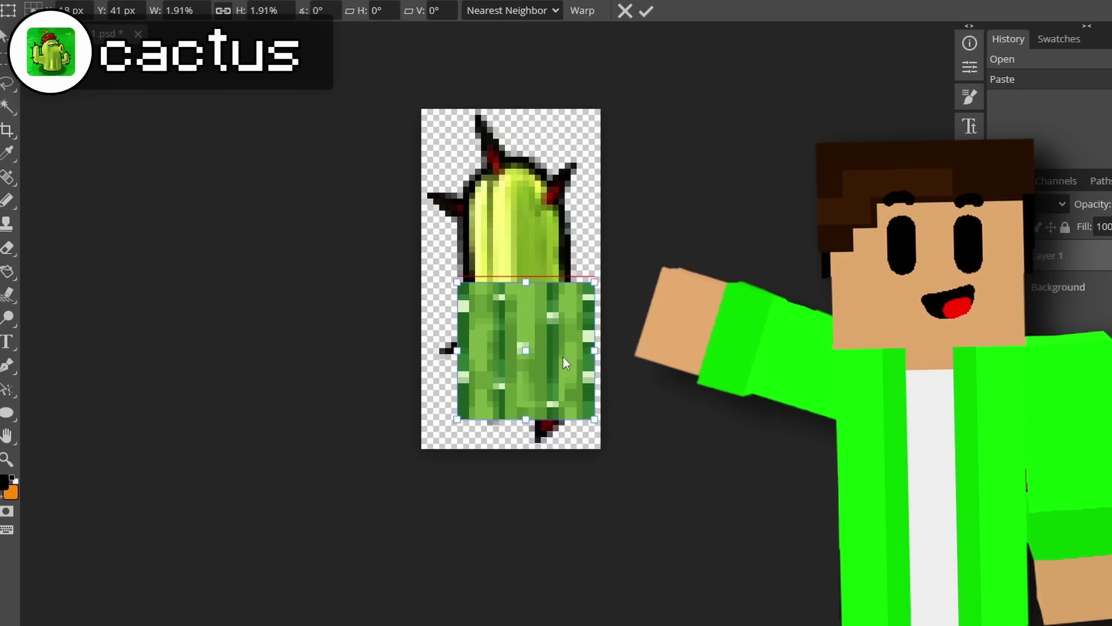
# Position the cactus block texture over the Cactus body, and fit it over the arm image at 95.09% scale, rotated -90°
pyautogui.moveTo(563, 357); pyautogui.dragTo(539, 363)
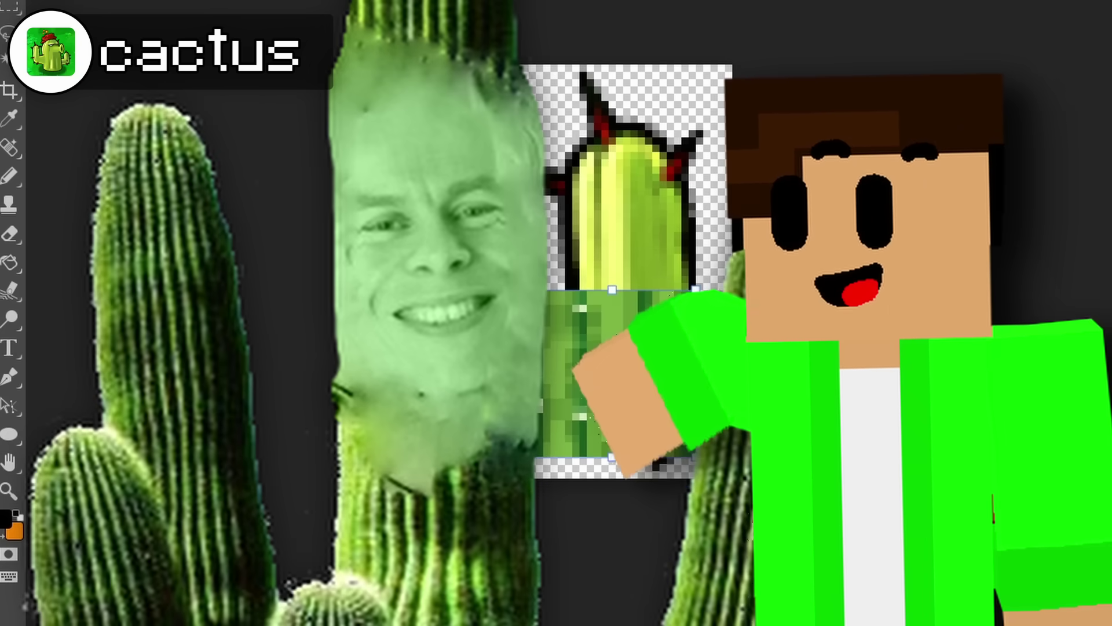
pyautogui.moveTo(612, 290); pyautogui.dragTo(664, 203)
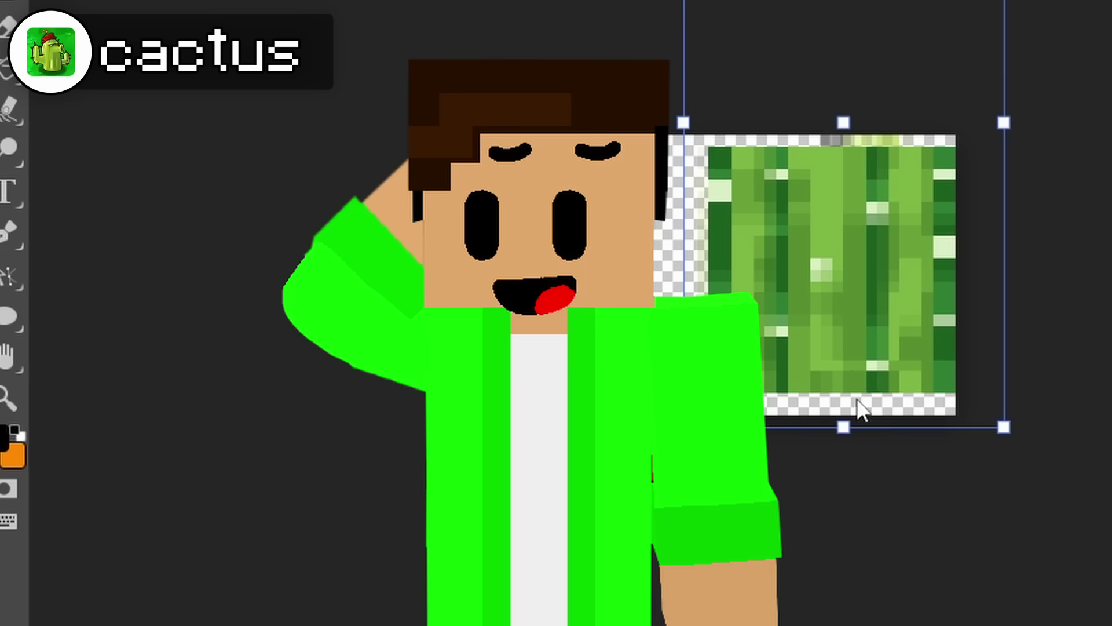
pyautogui.moveTo(857, 402); pyautogui.dragTo(892, 380)
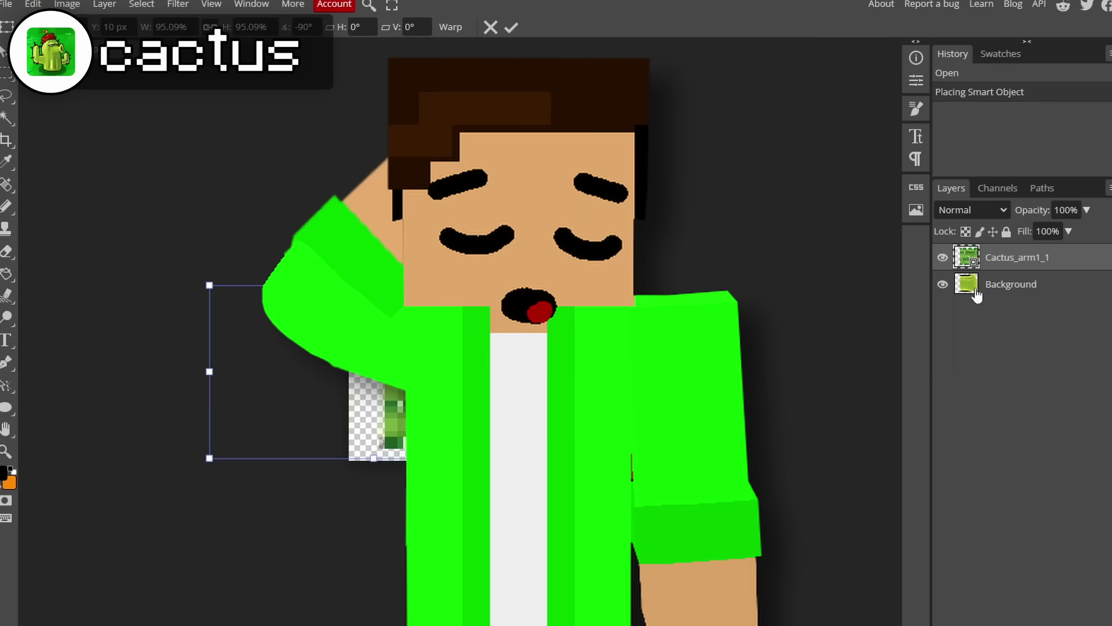
pyautogui.press('Return')
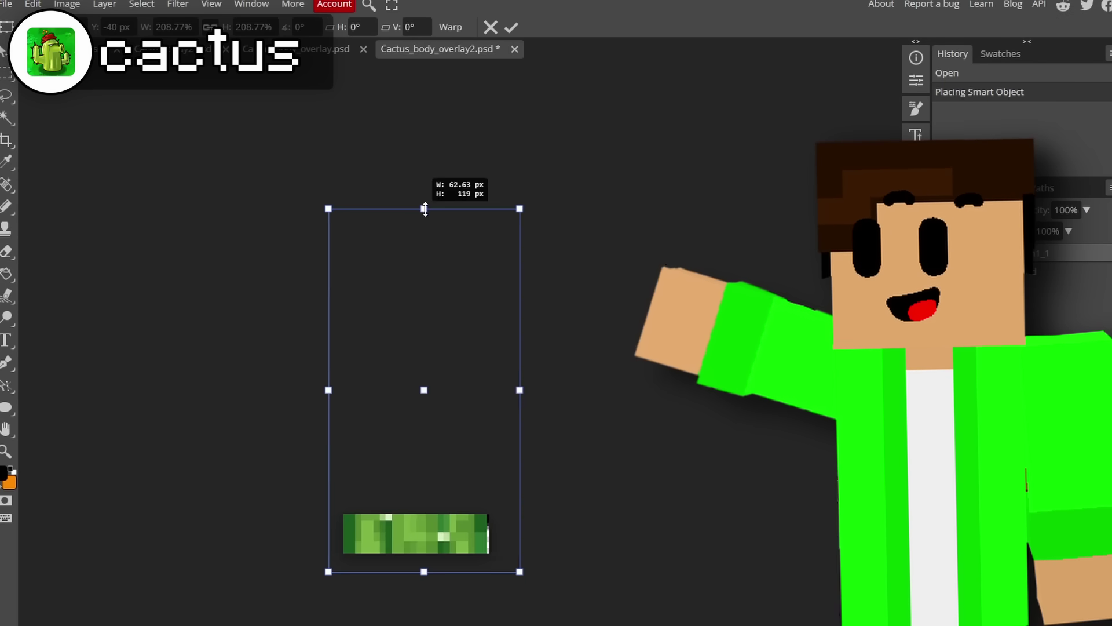
# Scale the placed cactus texture to 201.75% and align it over the Cactus_body_overlay2 image
pyautogui.moveTo(425, 209); pyautogui.dragTo(417, 202)
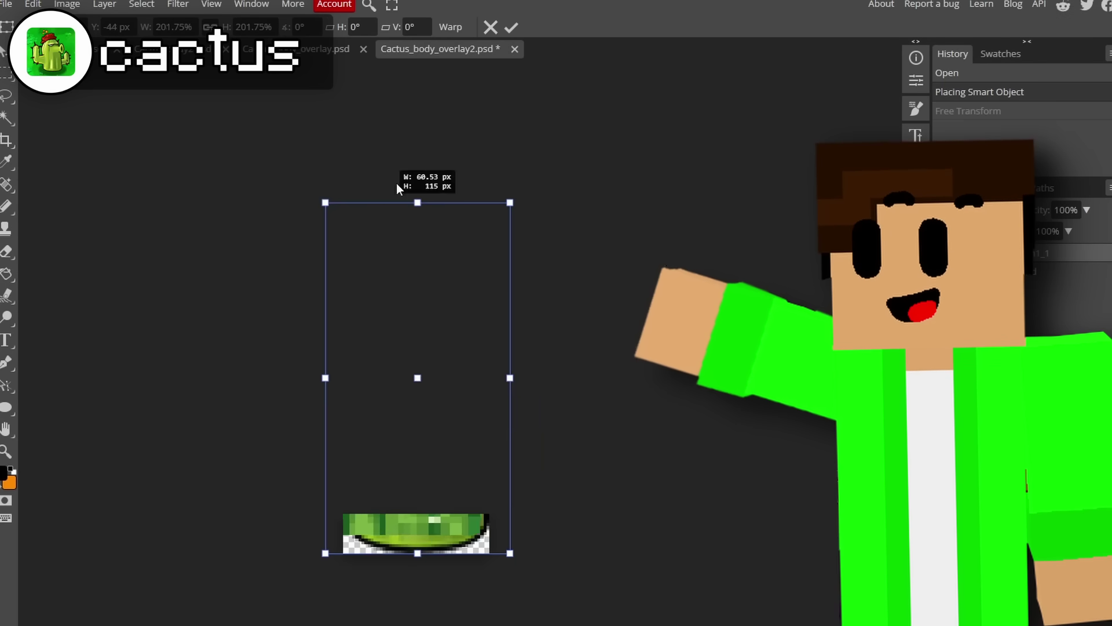
pyautogui.moveTo(398, 261); pyautogui.dragTo(399, 309)
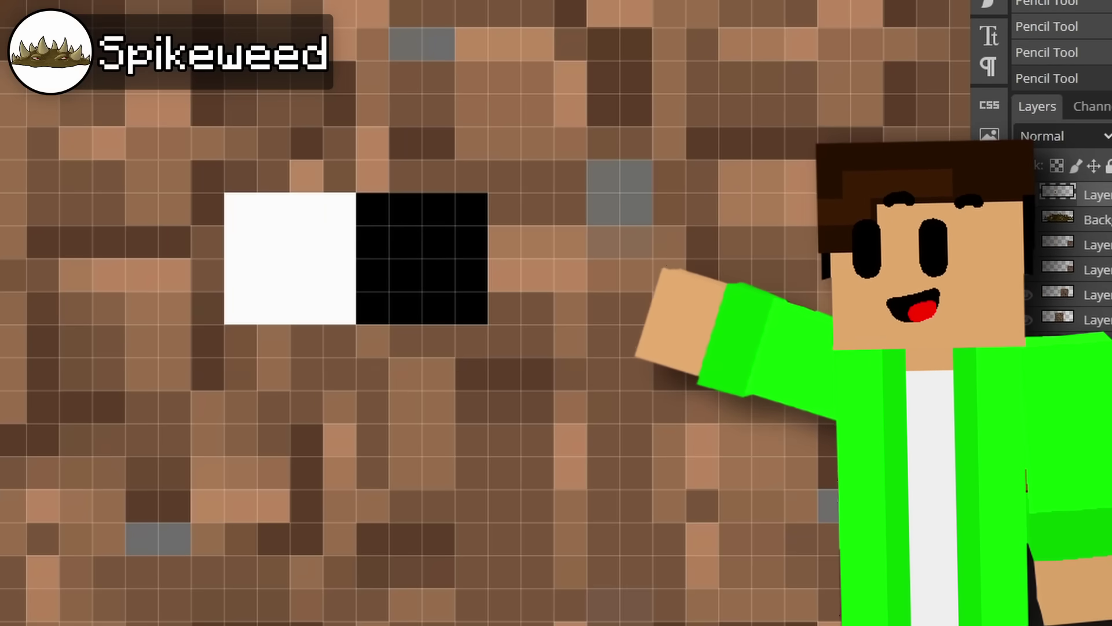
# Duplicate the Spikeweed's white-and-black eye to its right and toggle the original Background layer's visibility
pyautogui.moveTo(429, 231); pyautogui.dragTo(526, 264)
pyautogui.scroll(-2, 526, 264)
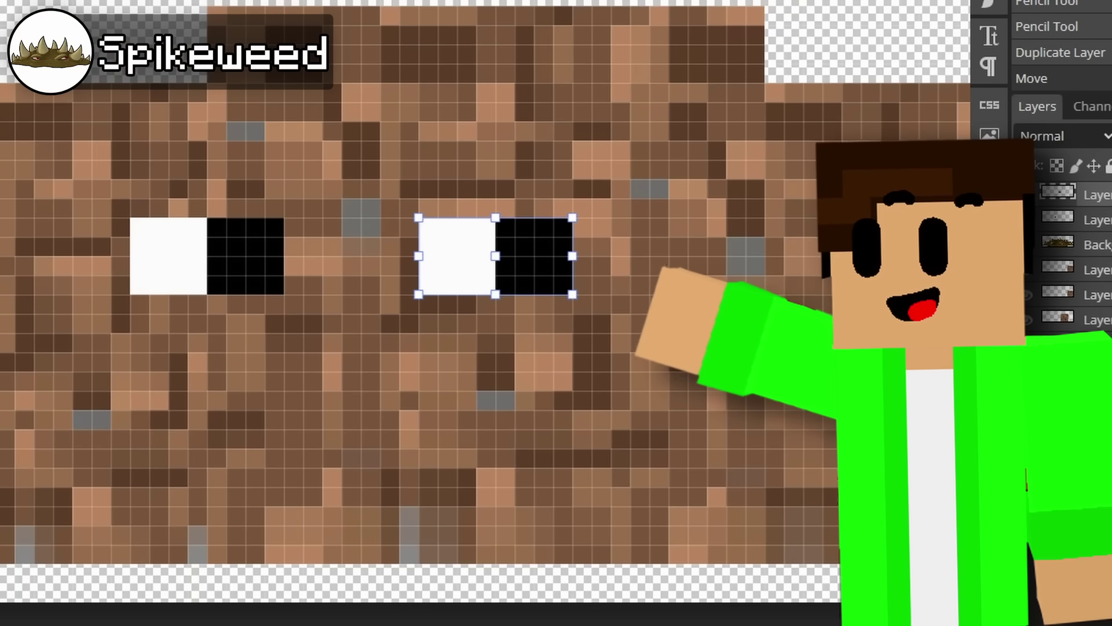
pyautogui.click(1030, 244)
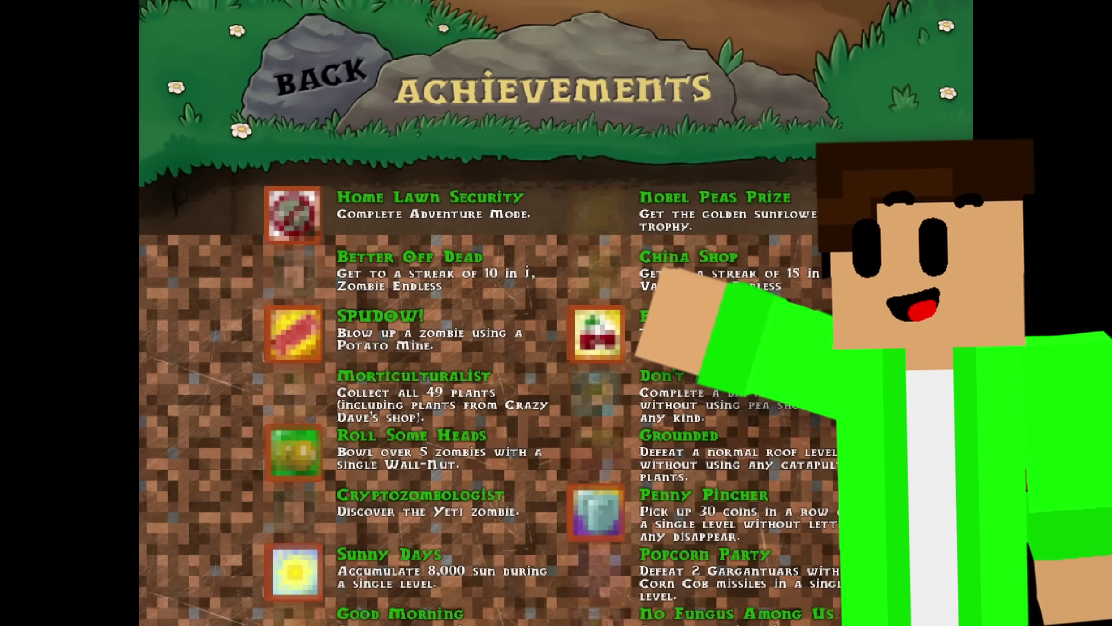
# Review the retextured icons down the modded game's Achievements list
pyautogui.scroll(-15, 556, 313)
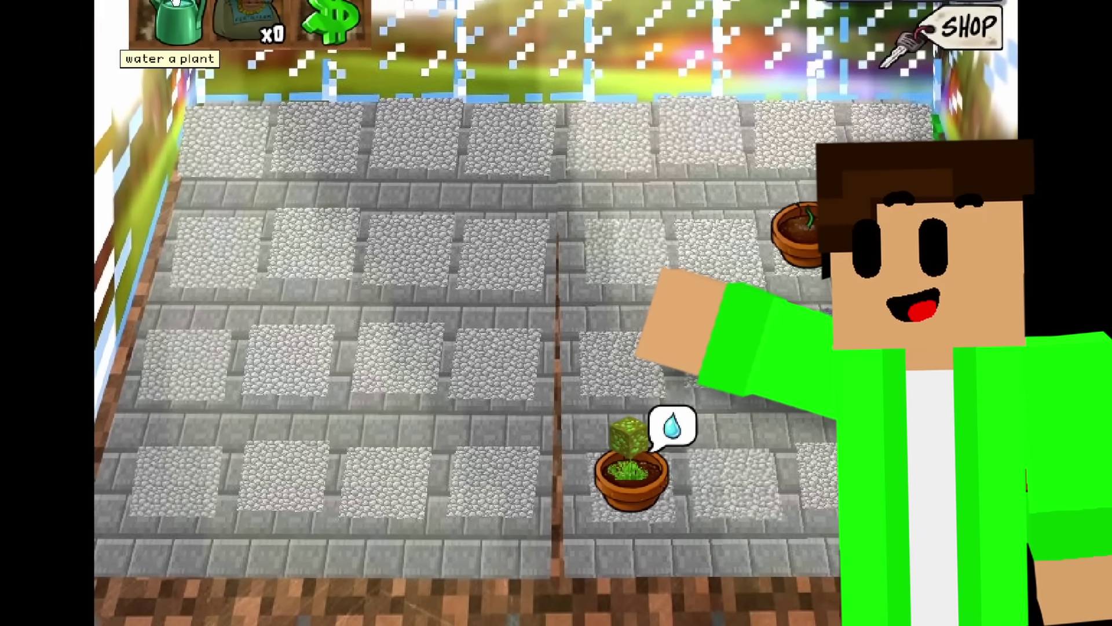
# Water the thirsty potted plant in the Zen Garden with the watering can
pyautogui.click(157, 14)
pyautogui.click(635, 470)
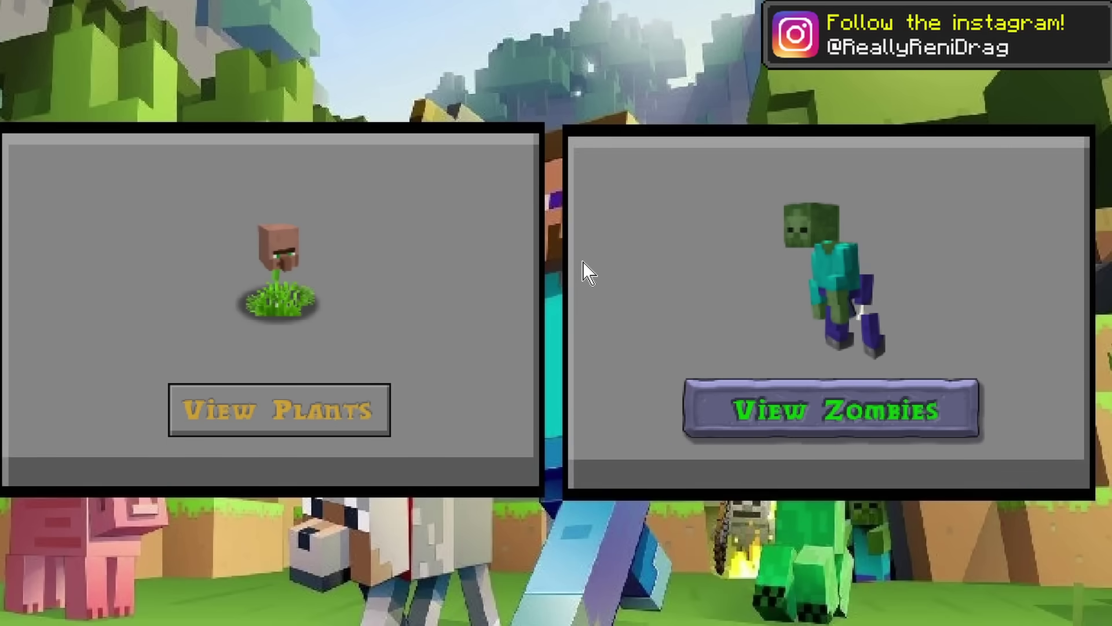
# View the plants and zombies pages of the Suburban Almanac
pyautogui.click(380, 389)
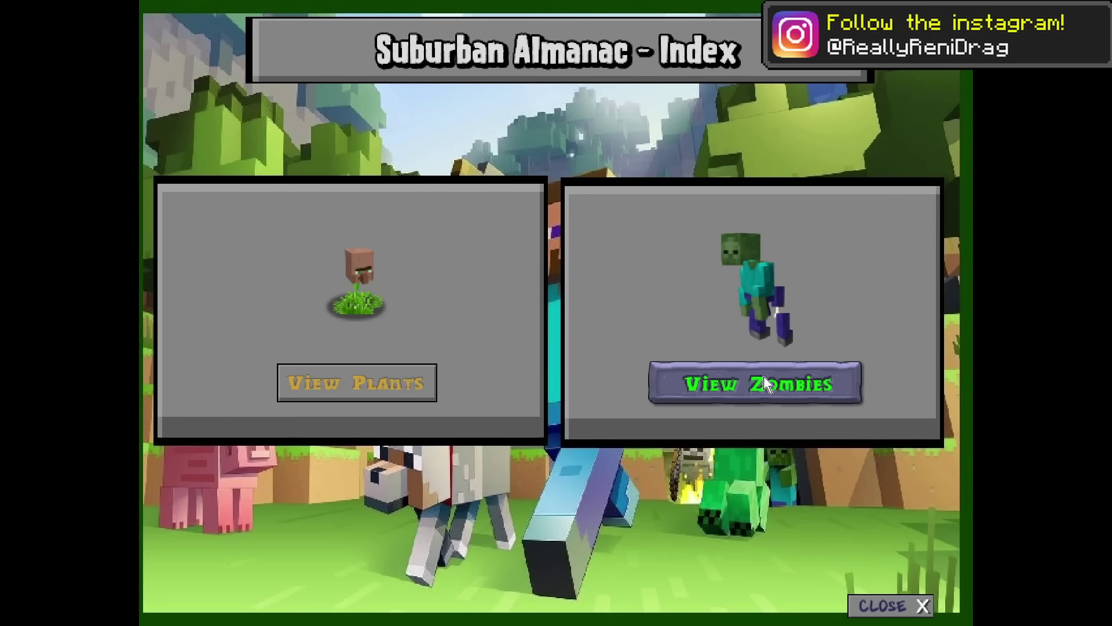
pyautogui.click(749, 386)
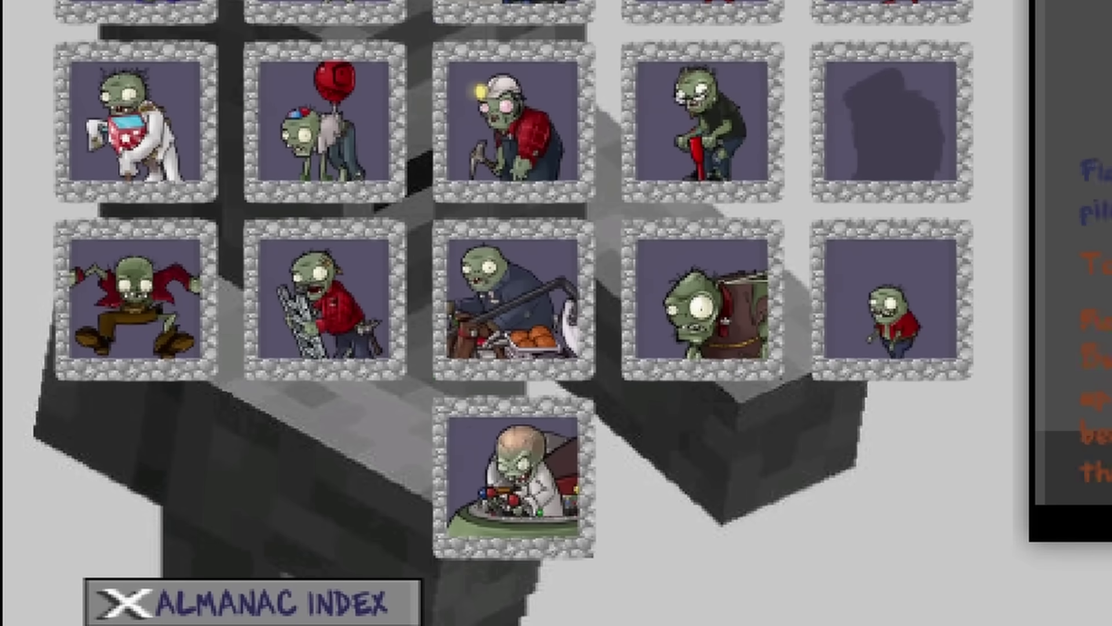
# Plant a retextured Cactus on the lawn
pyautogui.click(691, 0)
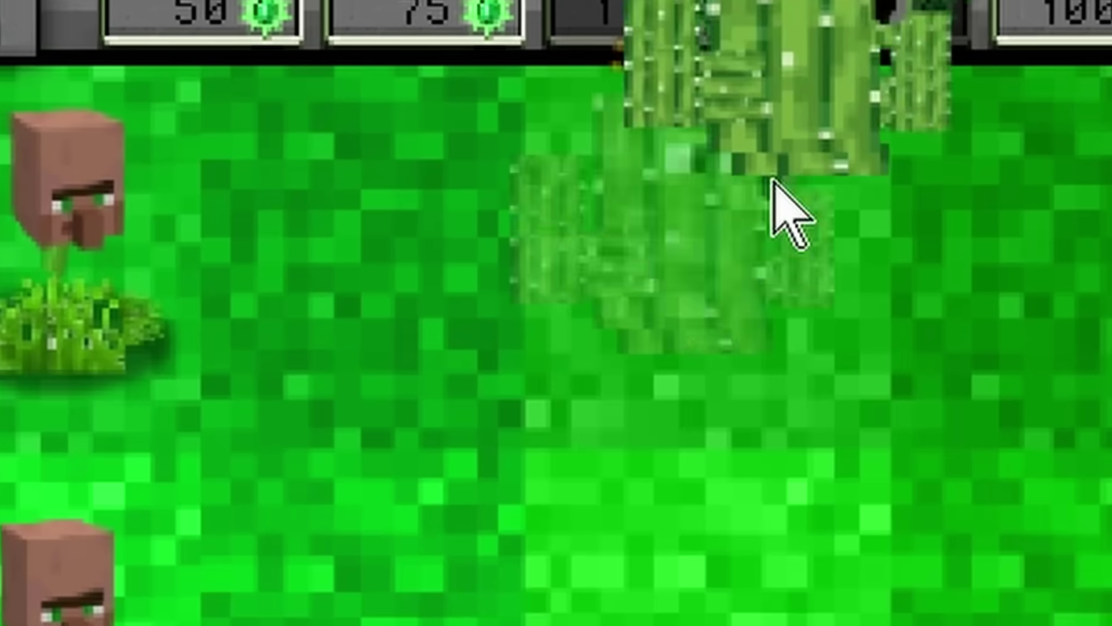
pyautogui.click(558, 497)
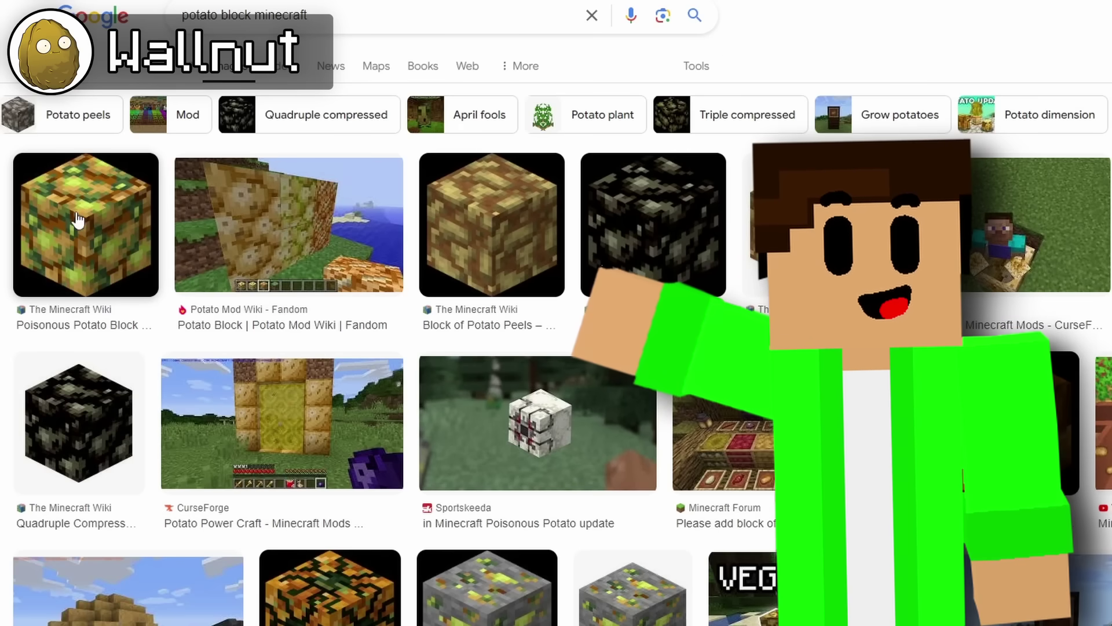
# Preview the Poisonous Potato Block image from the potato block results and close the preview
pyautogui.click(79, 220)
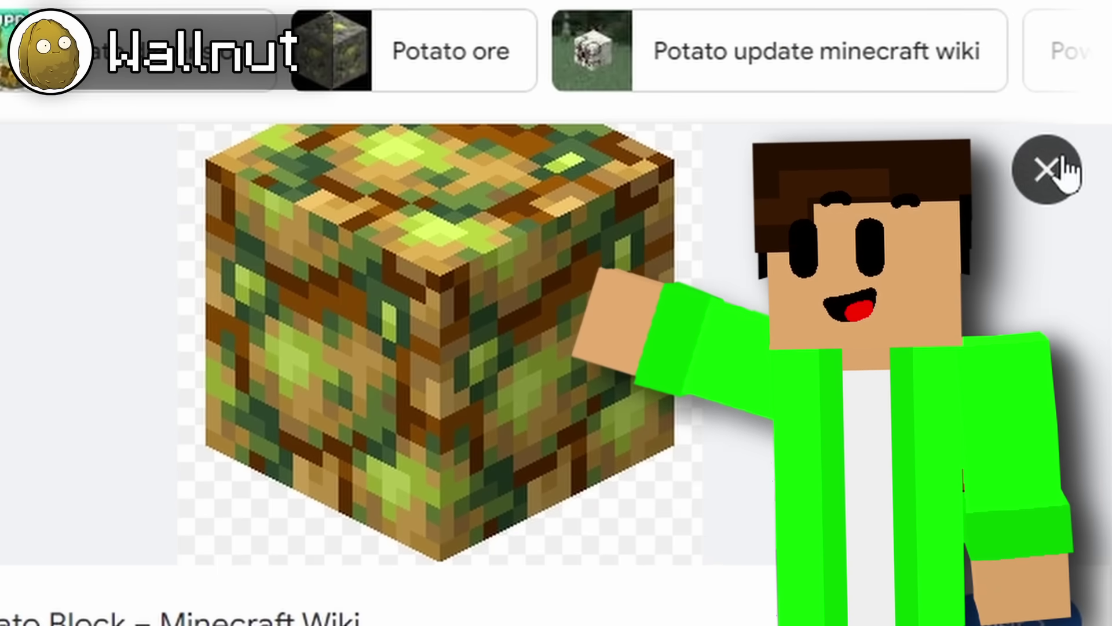
pyautogui.click(1050, 169)
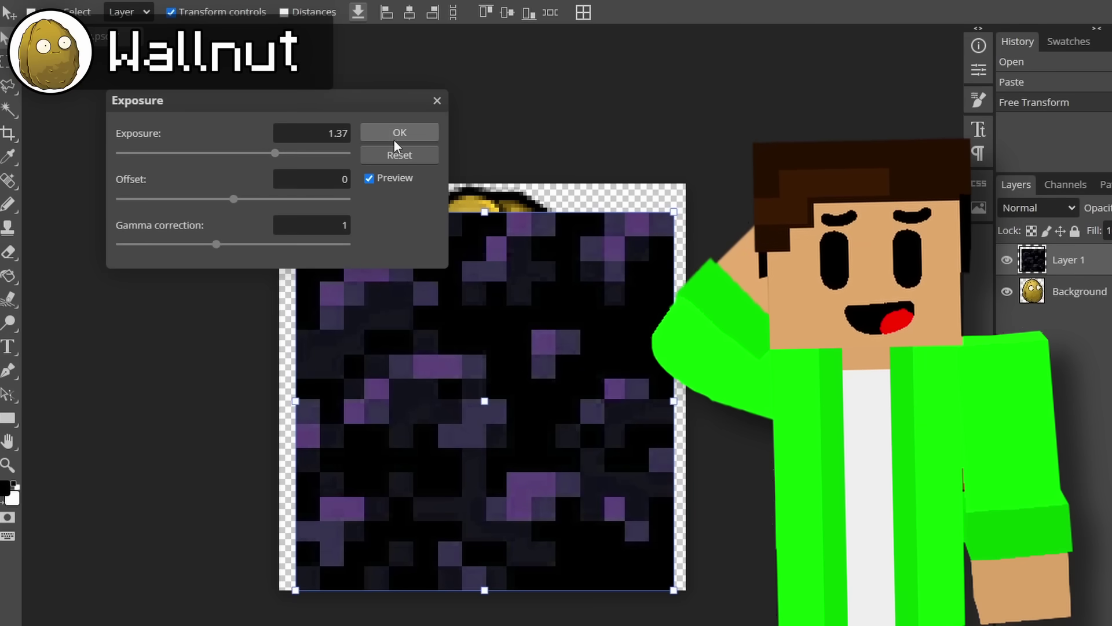
# Apply an exposure of 1.37 to the dark purple block texture and move its layer below the Wallnut's Background layer
pyautogui.click(394, 140)
pyautogui.moveTo(1031, 254); pyautogui.dragTo(1106, 298)
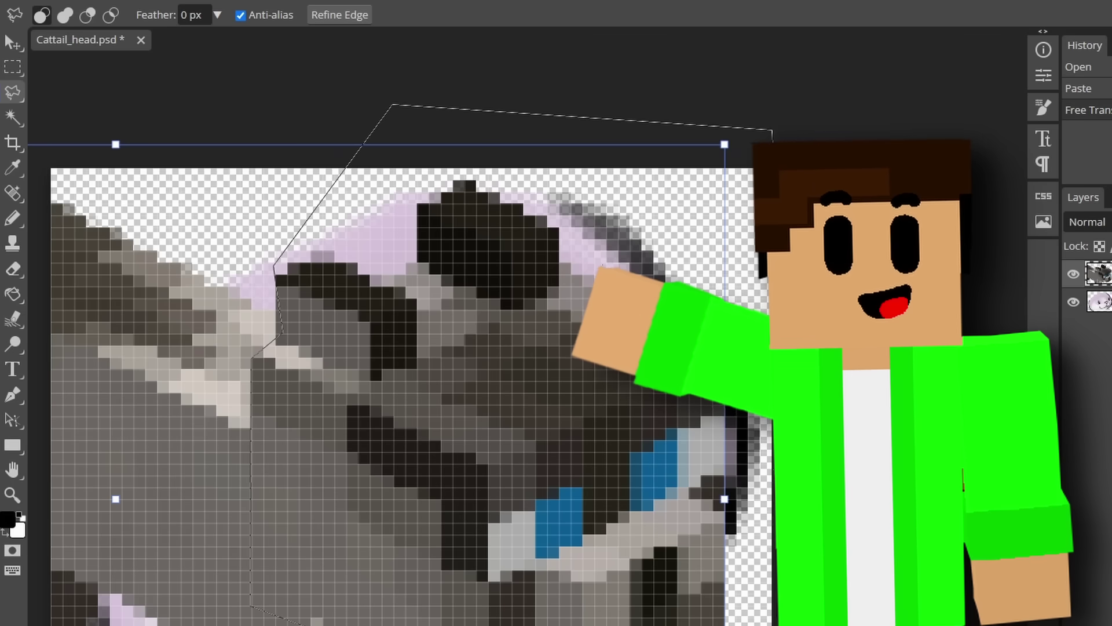
# Reposition the pasted brown block over the coffee bean sprite
pyautogui.scroll(-2, 405, 339)
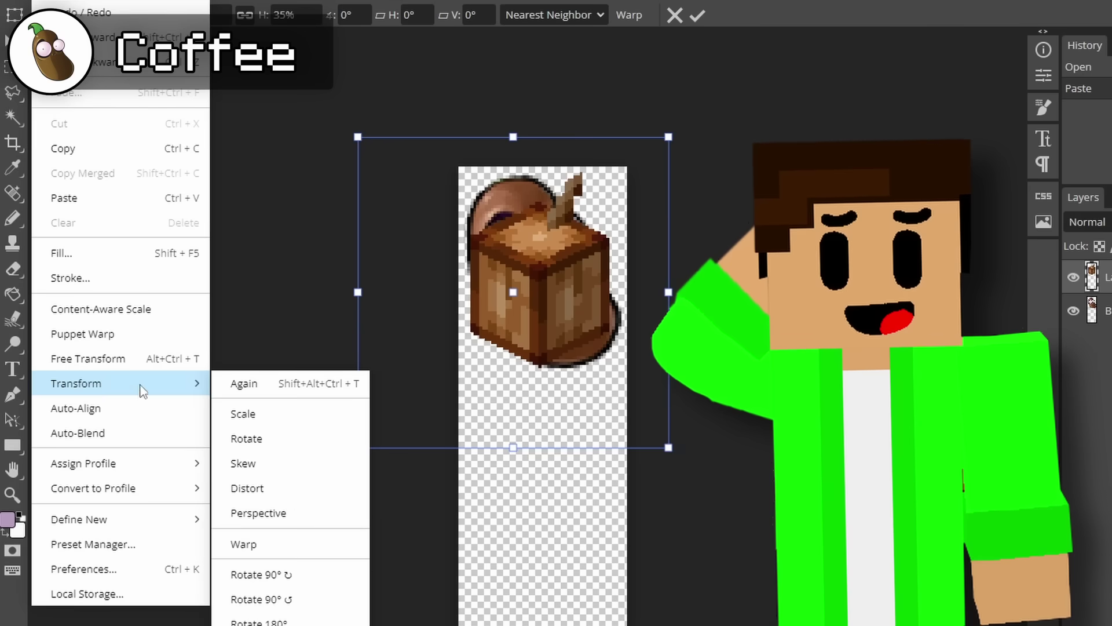
pyautogui.moveTo(621, 347); pyautogui.dragTo(584, 352)
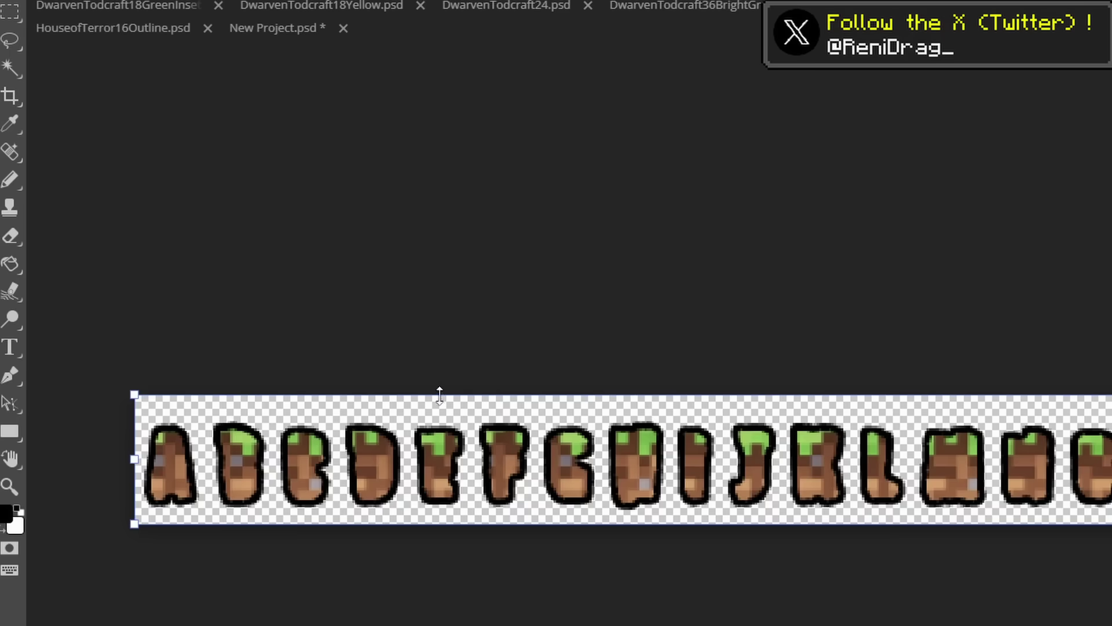
pyautogui.scroll(4, 579, 333)
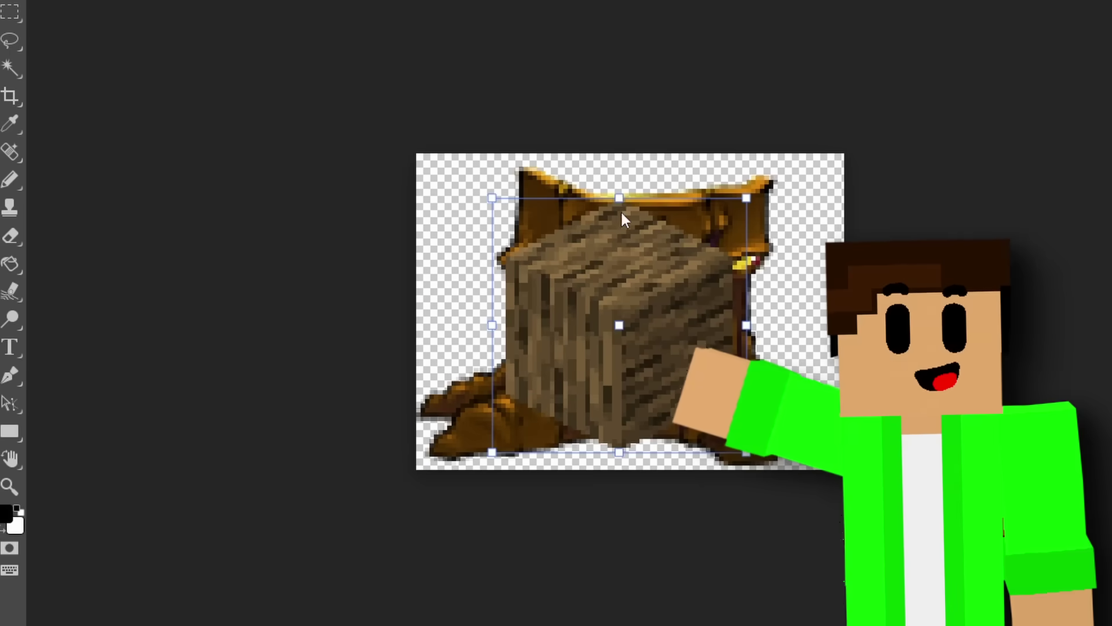
pyautogui.scroll(3, 621, 214)
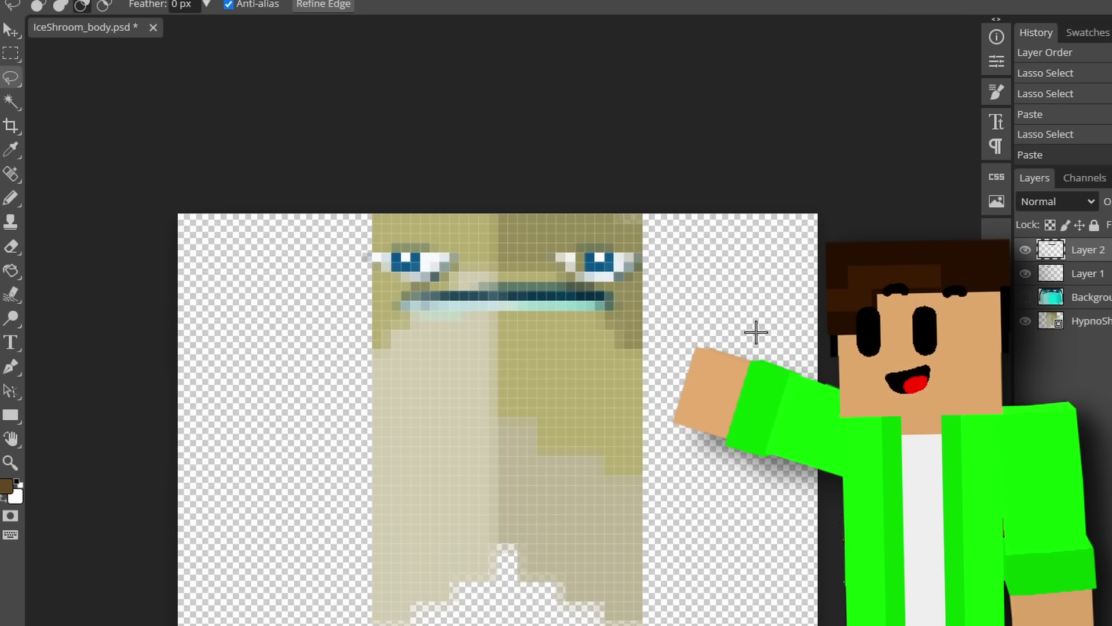
# Open an image adjustment for the pasted face layer in IceShroom_body
pyautogui.scroll(-1, 752, 330)
pyautogui.click(79, 0)
pyautogui.moveTo(139, 30)
pyautogui.click(313, 155)
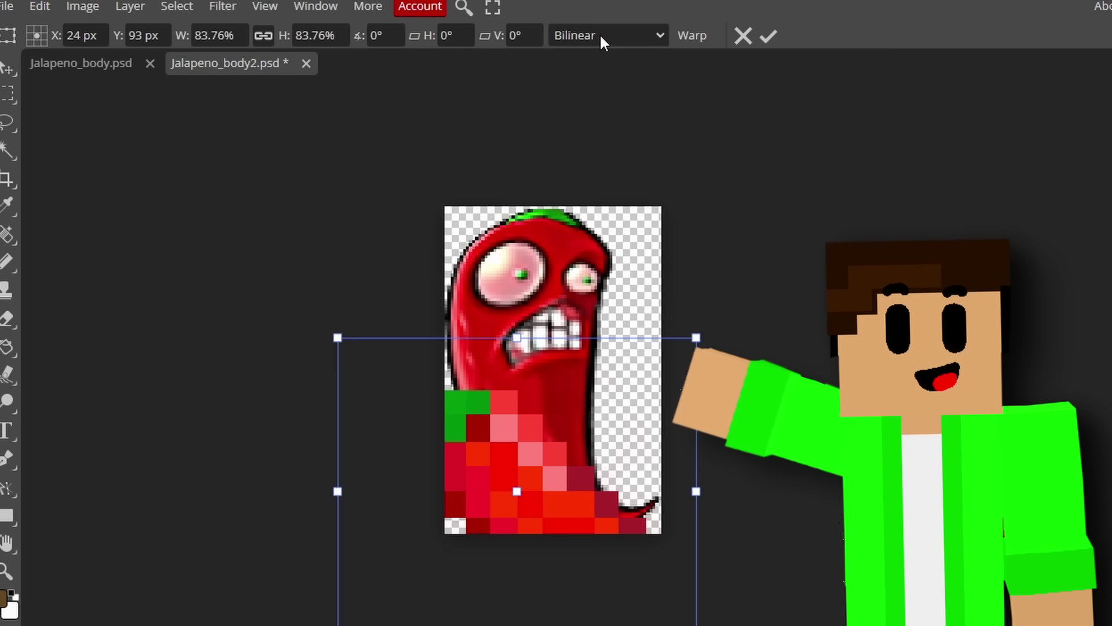
# Move the pasted red pixel texture over the pepper in Jalapeno_body2
pyautogui.moveTo(532, 341); pyautogui.dragTo(559, 352)
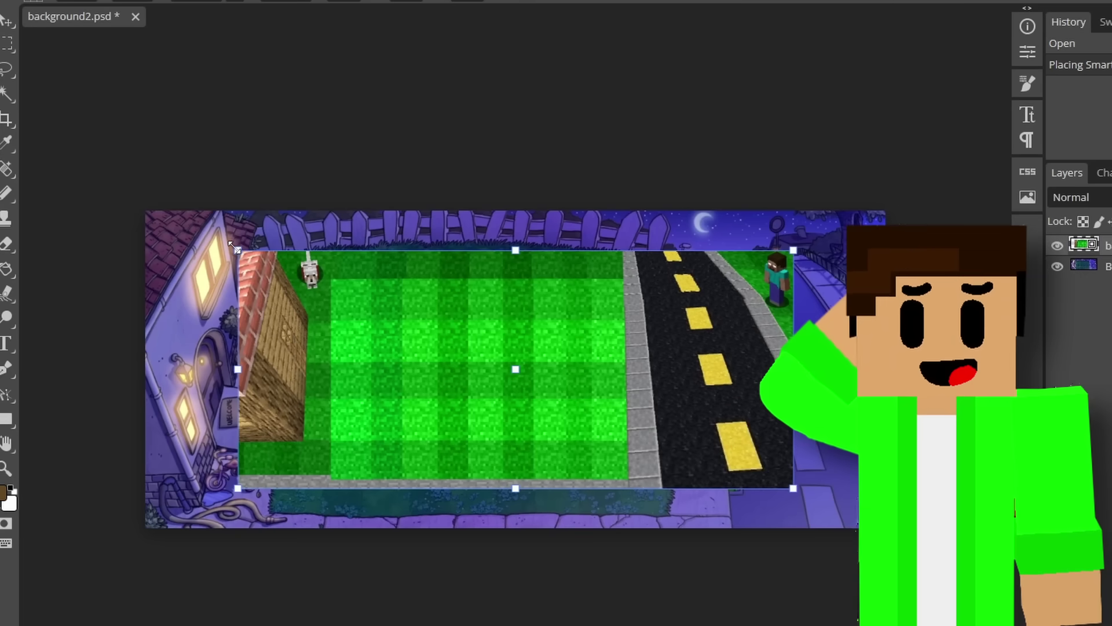
# Enlarge the placed daytime lawn to fill background2 and apply a dark blue Color Overlay with Color blend mode at 100% opacity
pyautogui.moveTo(810, 497); pyautogui.dragTo(887, 529)
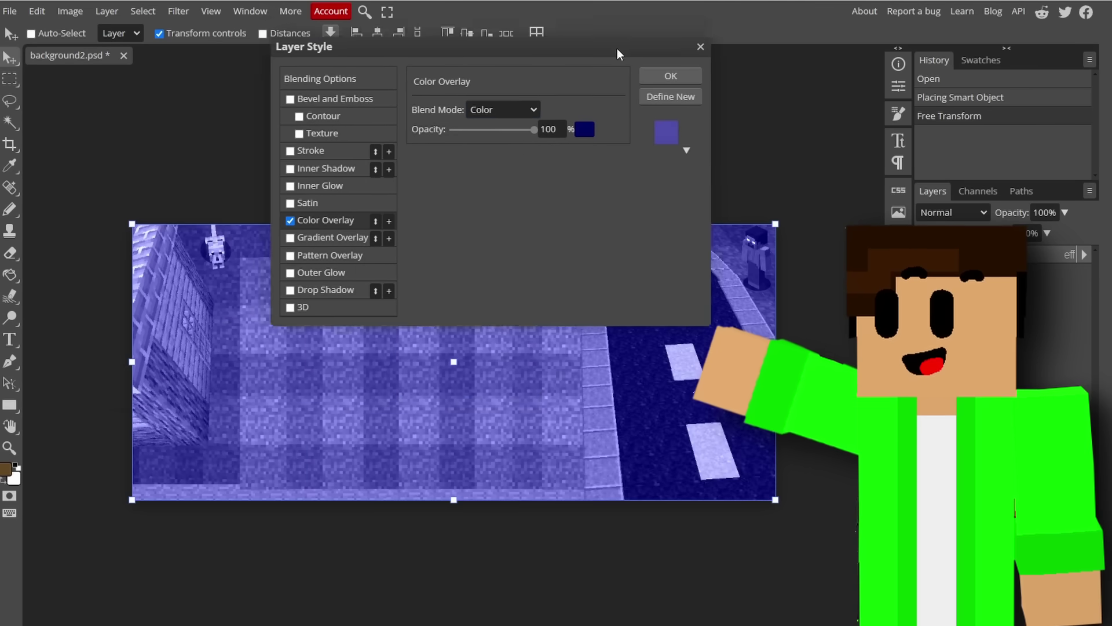
pyautogui.moveTo(372, 20); pyautogui.dragTo(446, 325)
pyautogui.press('Return')
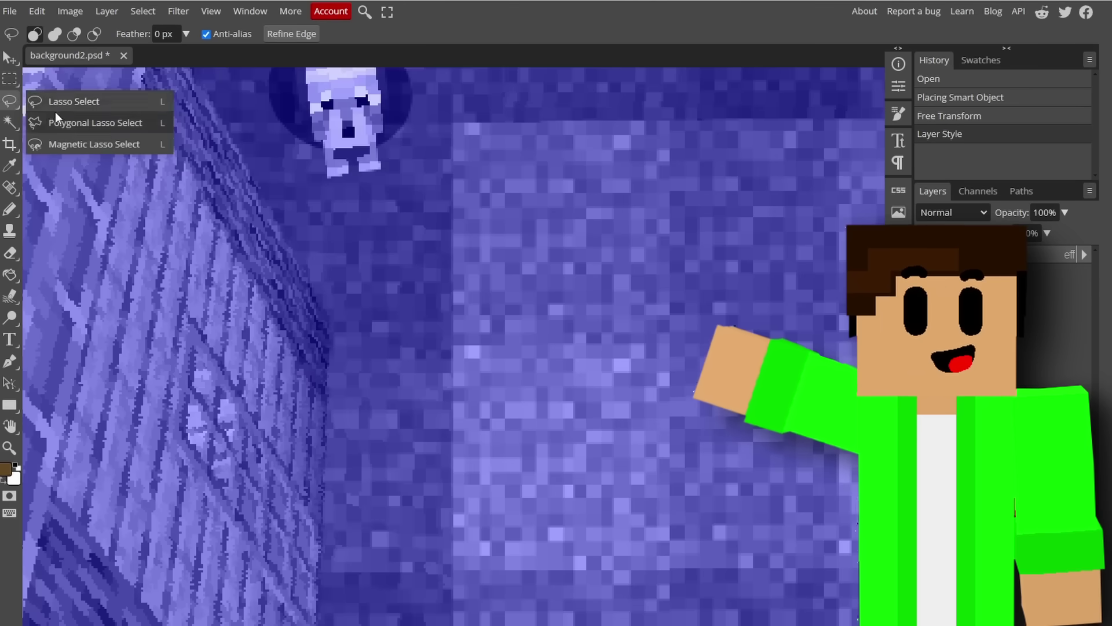
# Outline the window on the house wall in background2 with the Polygonal Lasso
pyautogui.click(98, 119)
pyautogui.click(218, 346)
pyautogui.click(208, 413)
pyautogui.click(246, 452)
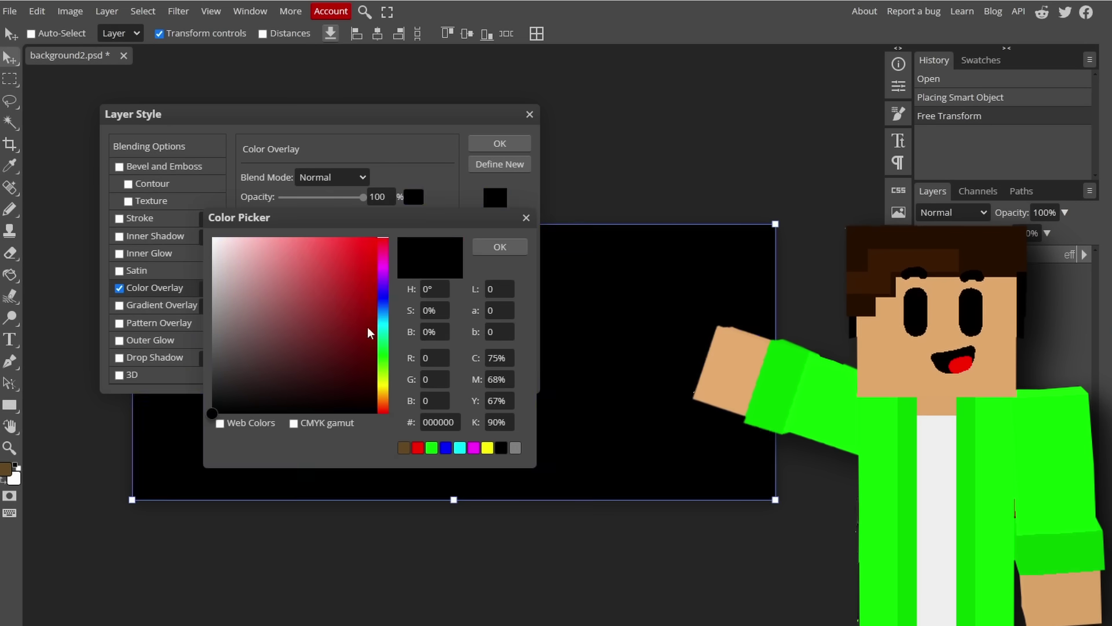
# Confirm the Color Overlay's colour for the placed lawn in background2 and apply the layer style
pyautogui.click(499, 246)
pyautogui.moveTo(149, 114); pyautogui.dragTo(576, 286)
pyautogui.press('Return')
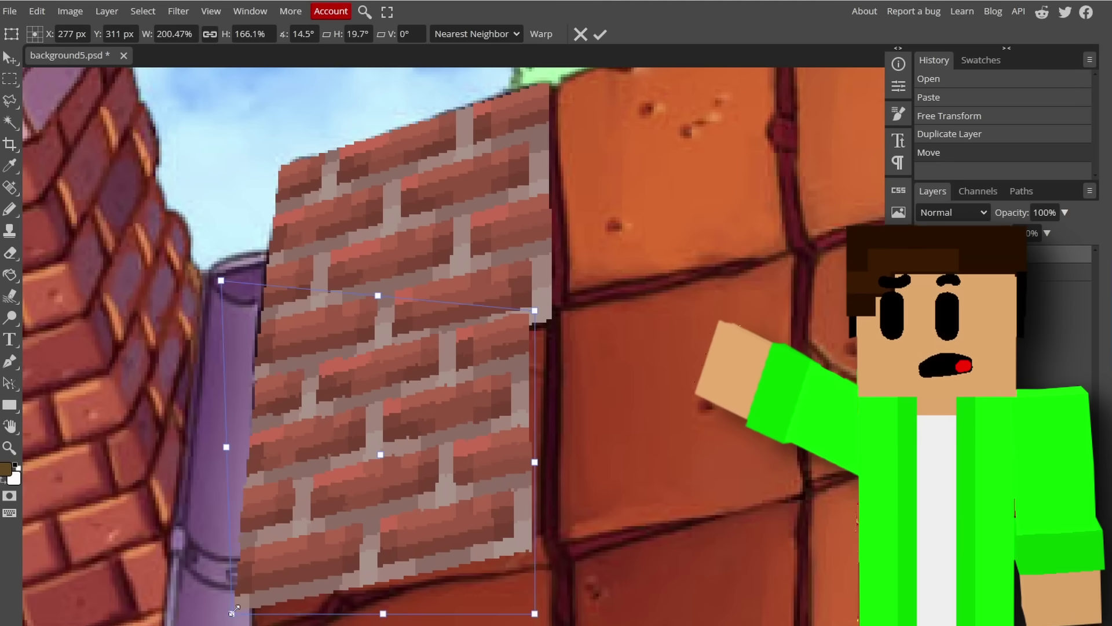
# Adjust the upper corner of the duplicated brick texture to line up with the bricks above it in background5
pyautogui.moveTo(223, 264); pyautogui.dragTo(214, 271)
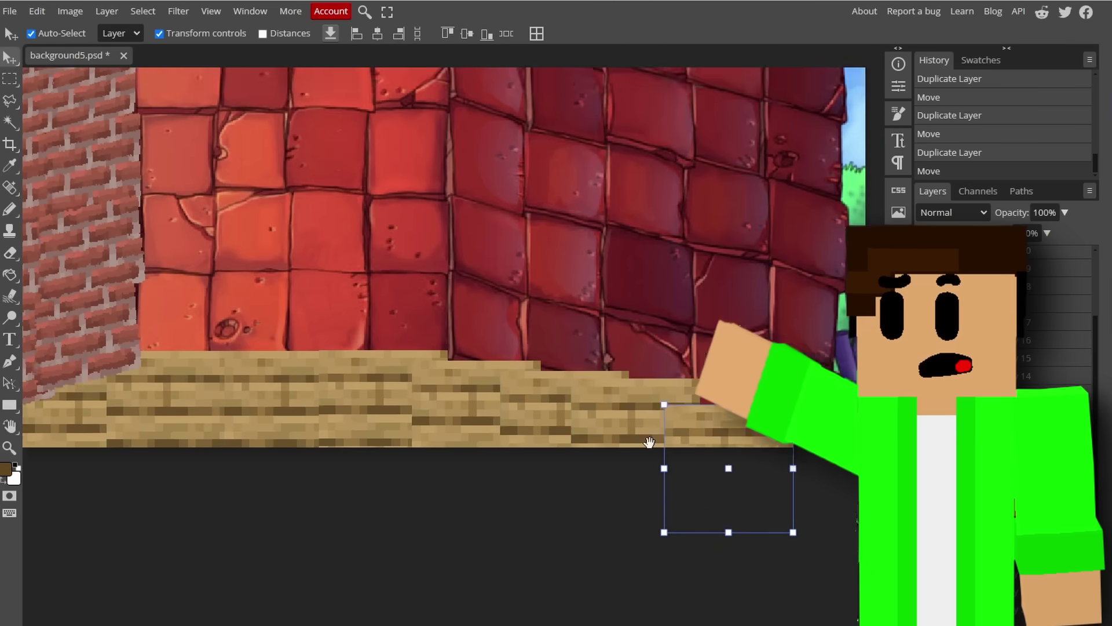
pyautogui.hotkey('ctrl', '0')
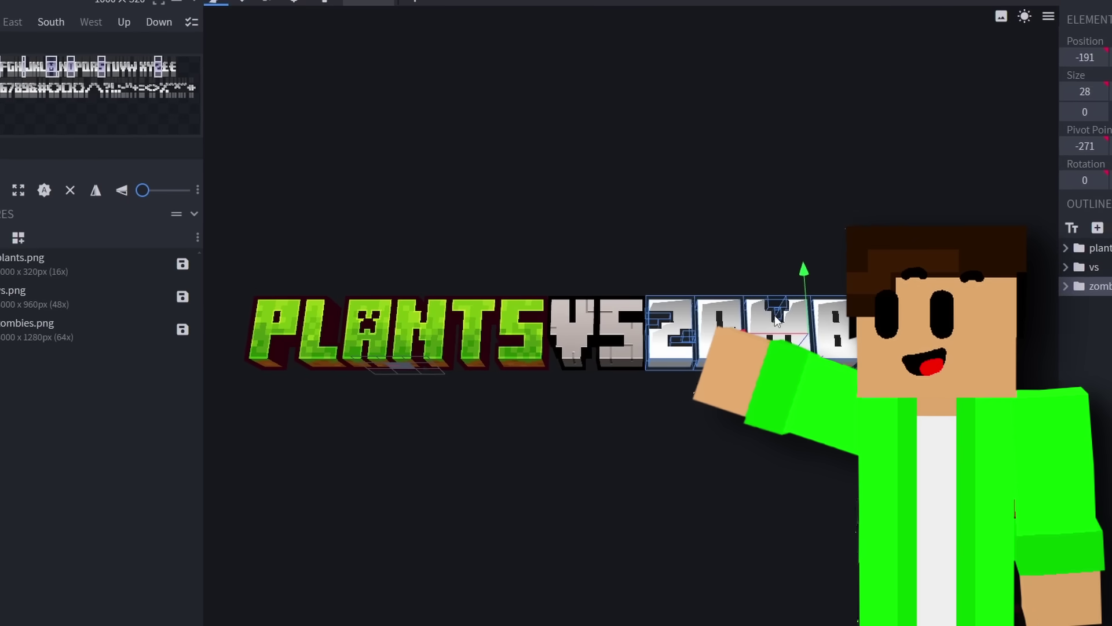
# In Blockbench, reposition the ZOMBIES lettering relative to the PLANTS VS lettering
pyautogui.moveTo(801, 324); pyautogui.dragTo(597, 396)
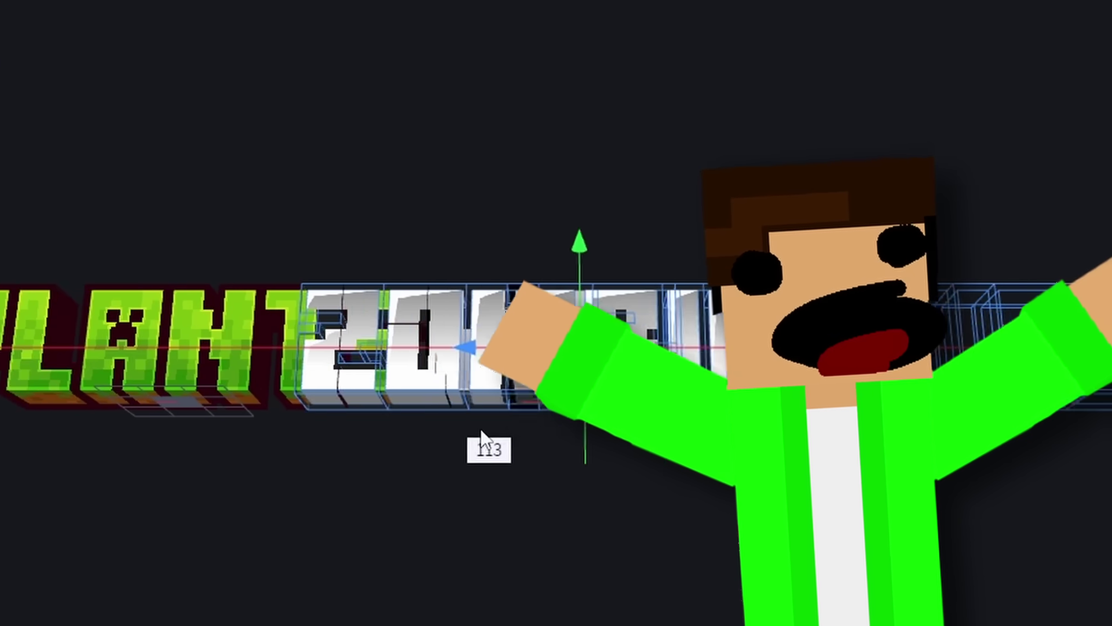
pyautogui.moveTo(481, 438); pyautogui.dragTo(631, 440)
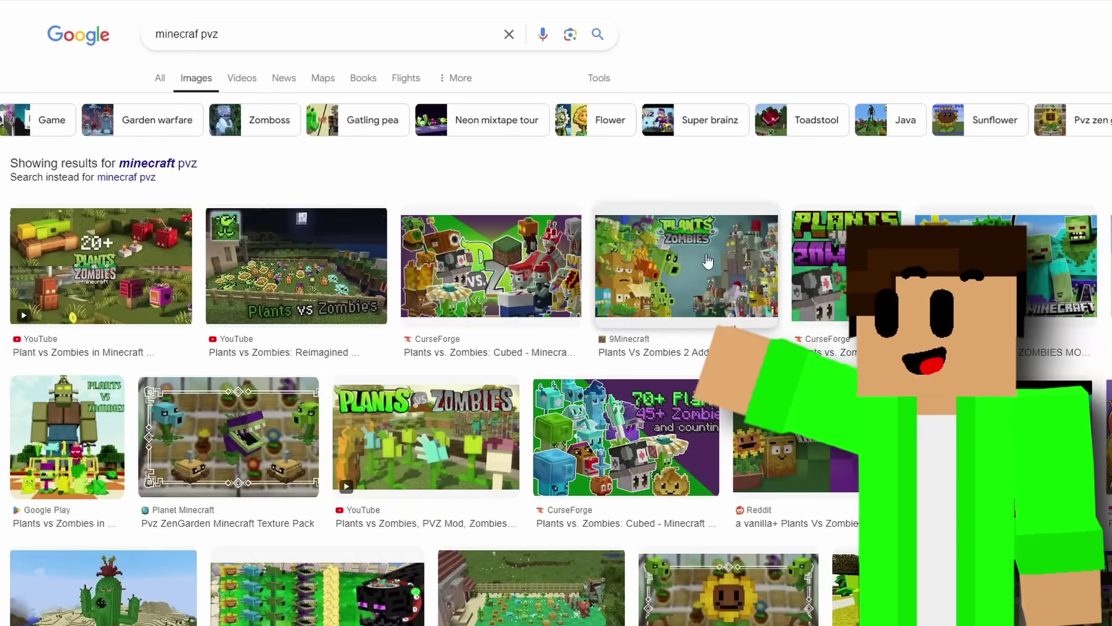
# Browse the Google image results for "minecraft pvz"
pyautogui.scroll(-10, 406, 290)
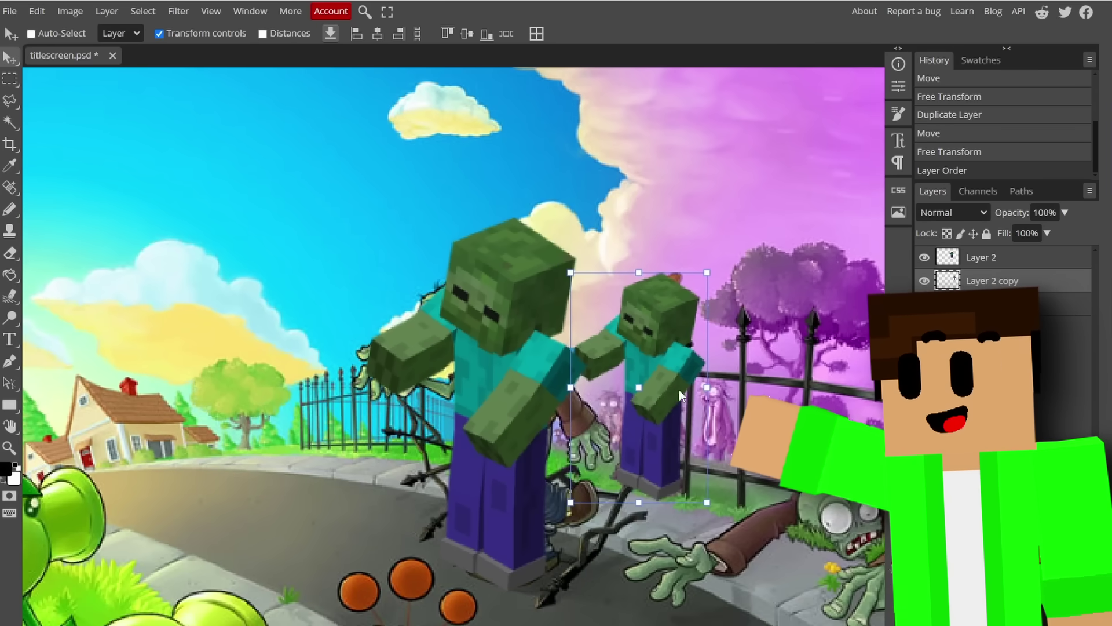
# Duplicate the smaller zombie in titlescreen, move the copy farther back by the fence and scale it to 55.94%
pyautogui.moveTo(679, 389); pyautogui.dragTo(595, 392)
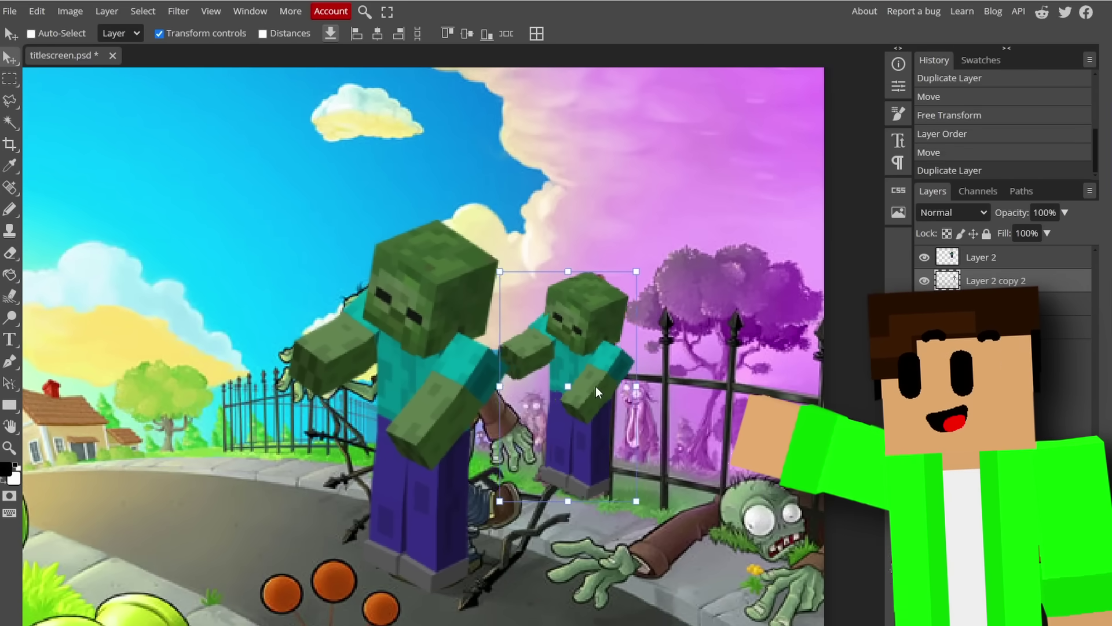
pyautogui.scroll(-3, 701, 385)
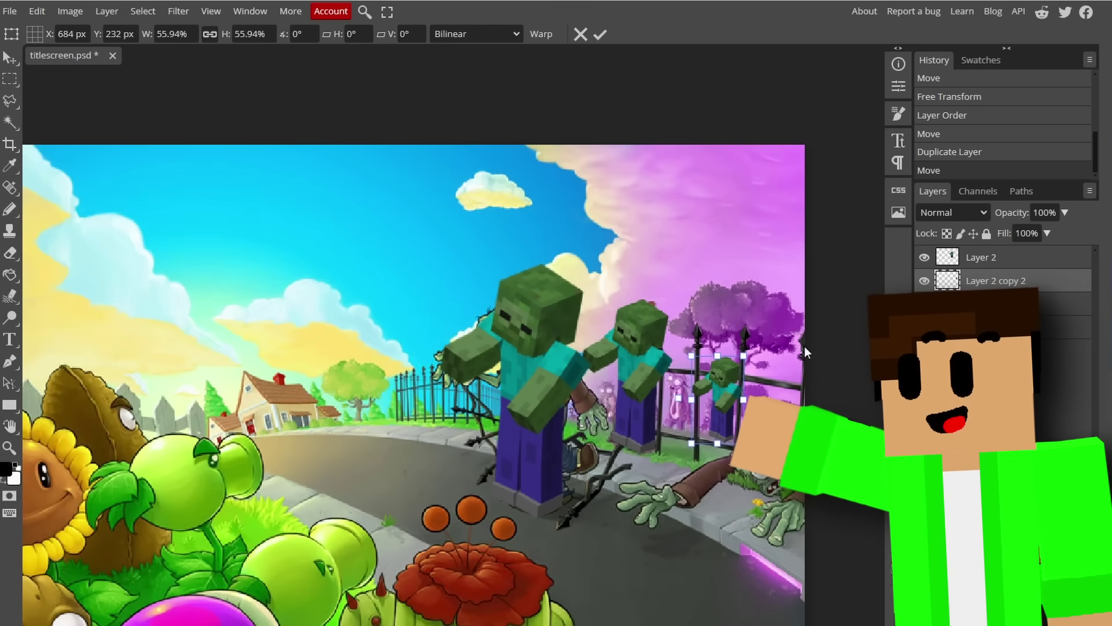
pyautogui.scroll(-1, 92, 78)
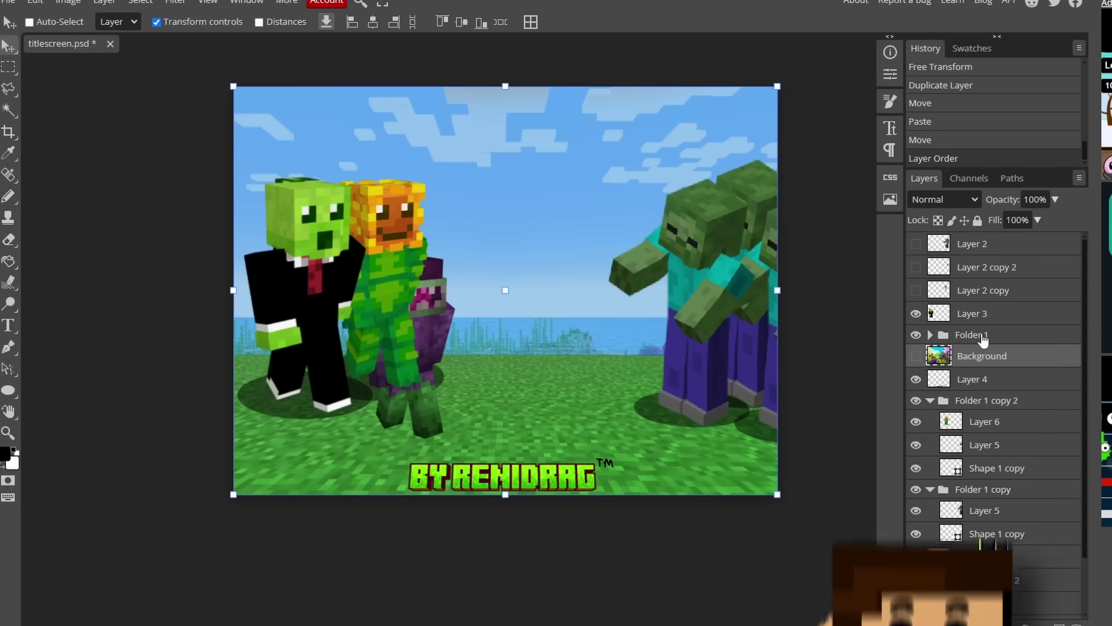
# Select the Folder 1 layer group in titlescreen
pyautogui.moveTo(983, 339); pyautogui.dragTo(983, 342)
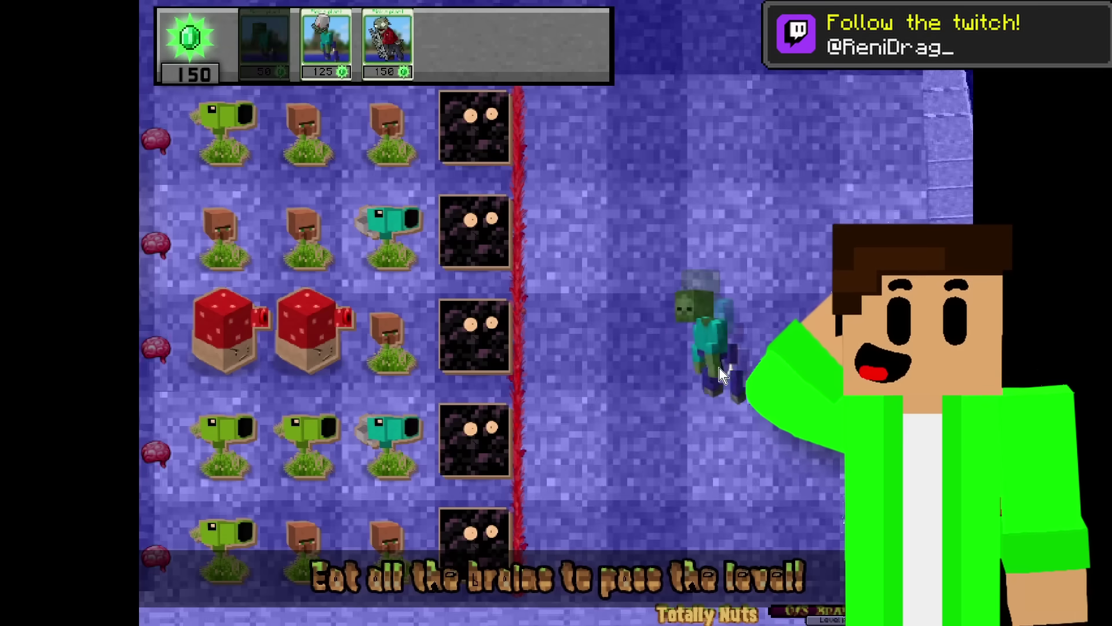
# Place a basic zombie on the night lawn, beyond the red line, in the brain-eating puzzle level
pyautogui.click(264, 43)
pyautogui.click(666, 324)
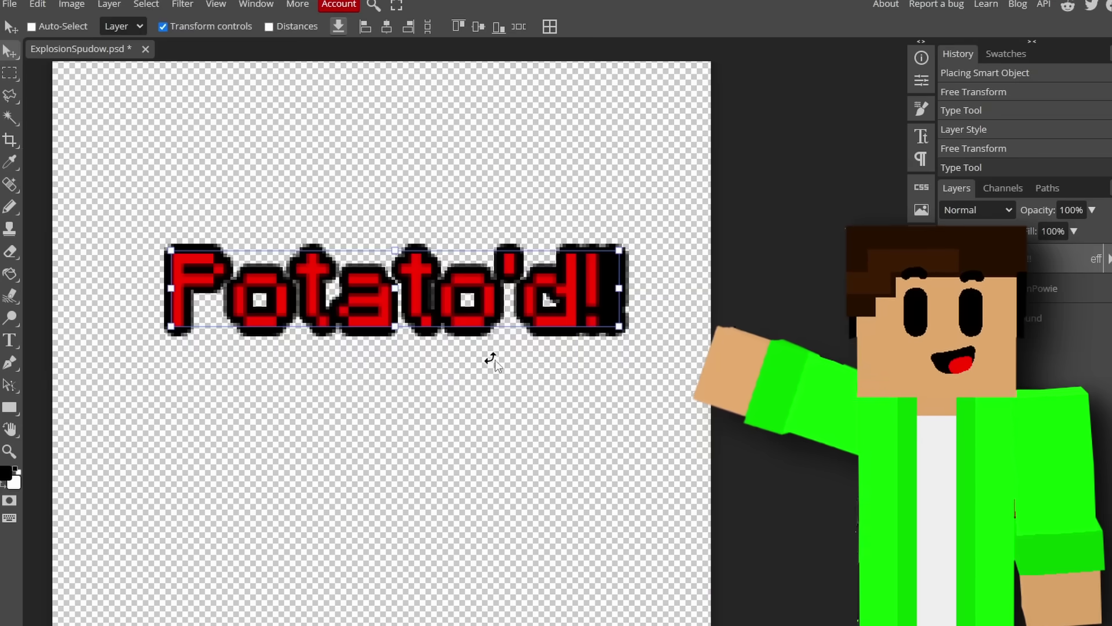
# Open the plants page from the game's Suburban Almanac index
pyautogui.scroll(-2, 489, 358)
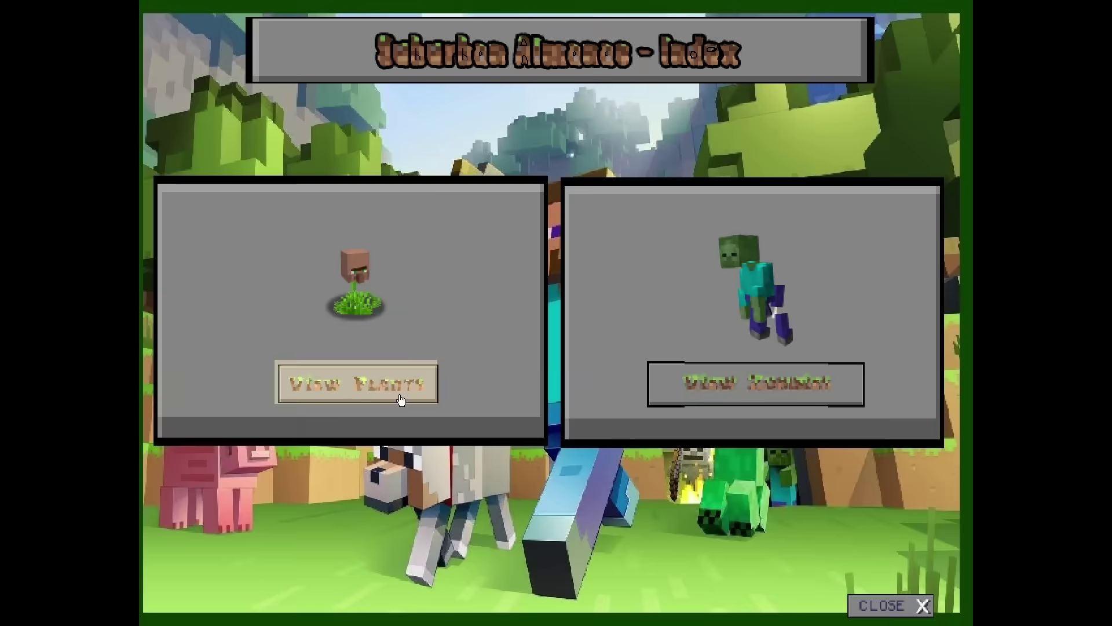
pyautogui.click(397, 392)
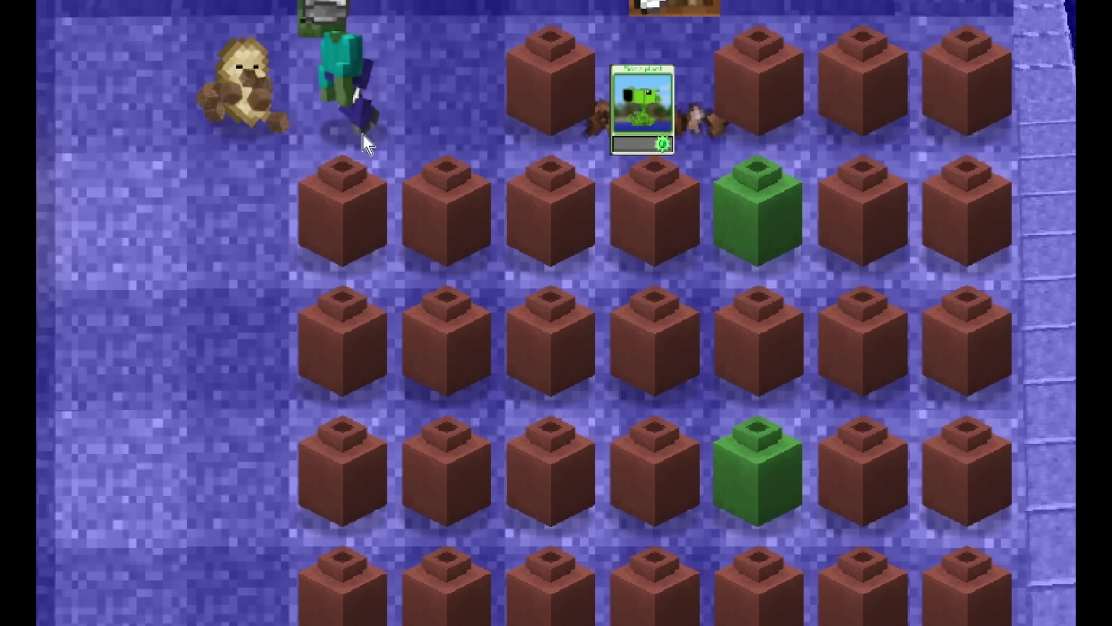
# Plant the backward-facing pea shooter in the third row, and break the nearby vases in the first two rows
pyautogui.click(646, 105)
pyautogui.click(265, 364)
pyautogui.click(451, 217)
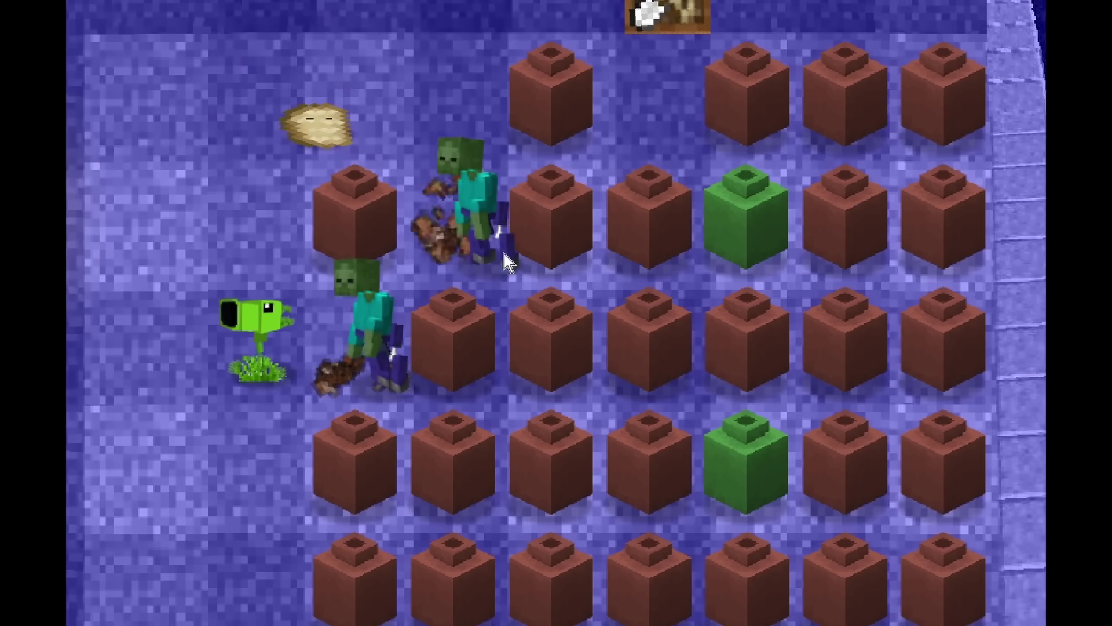
pyautogui.click(551, 217)
pyautogui.click(551, 93)
pyautogui.click(650, 218)
pyautogui.click(750, 217)
pyautogui.click(733, 97)
# Put a pumpkin around the backward-facing pea shooter and plant the red mushroom in front of the second-row zombies
pyautogui.click(643, 243)
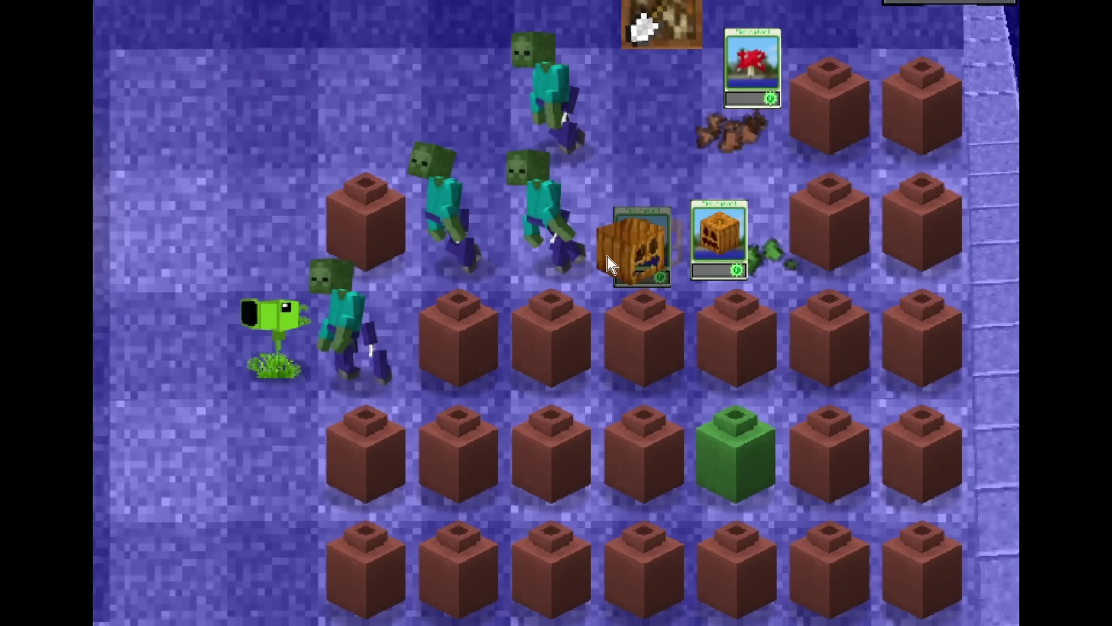
pyautogui.click(271, 345)
pyautogui.click(746, 128)
pyautogui.click(428, 238)
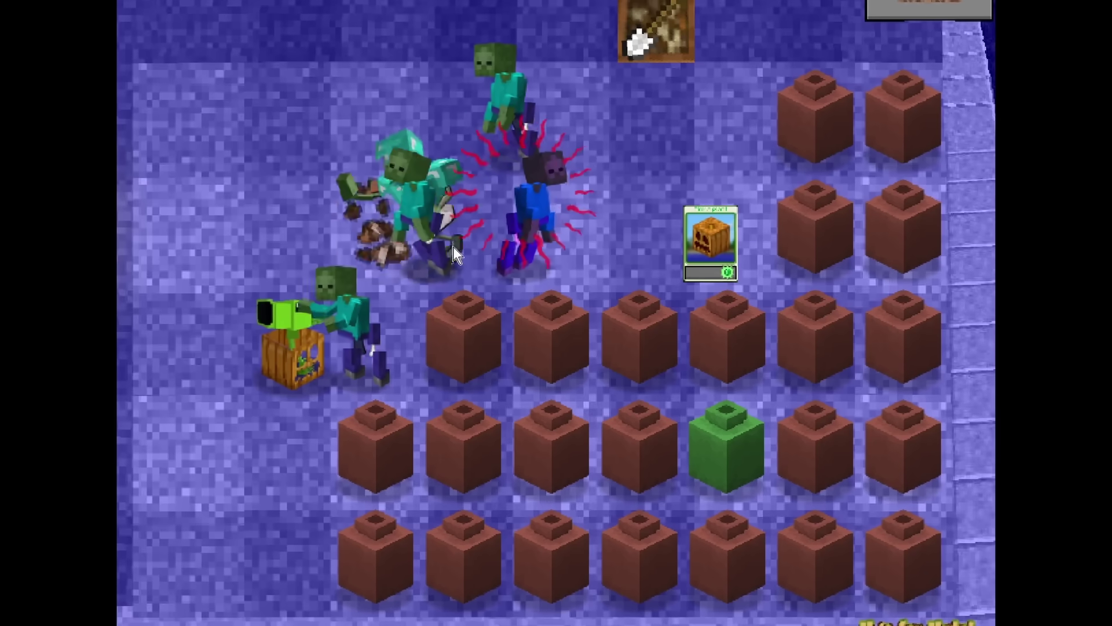
# Break the two remaining vases in the second row
pyautogui.click(830, 258)
pyautogui.click(890, 220)
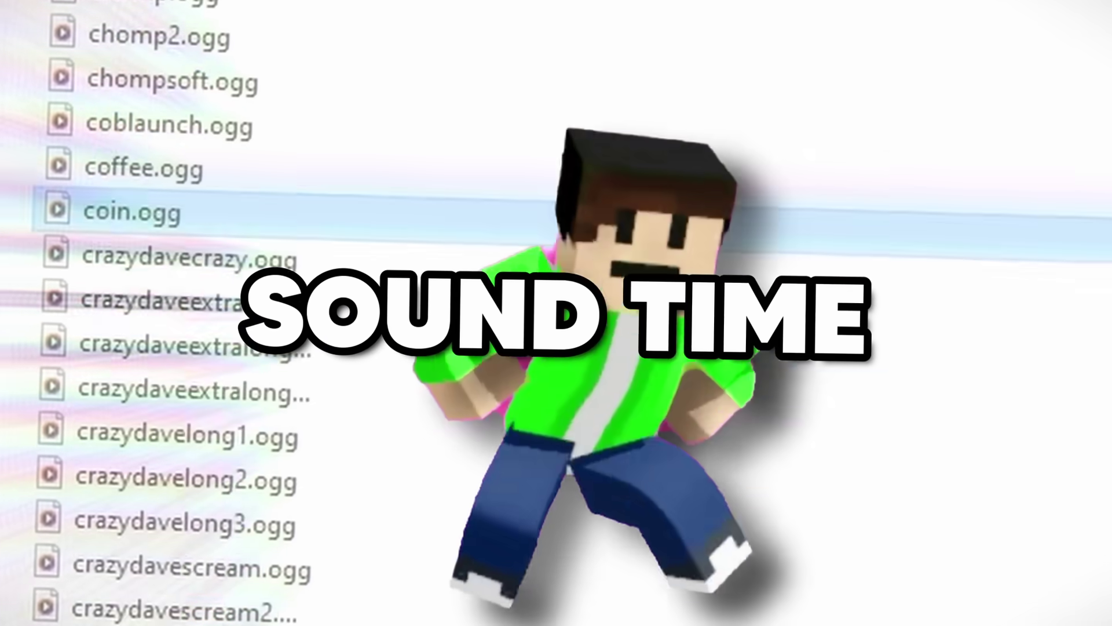
# Browse back up the game's .ogg sound files to bleep.ogg
pyautogui.scroll(2, 341, 458)
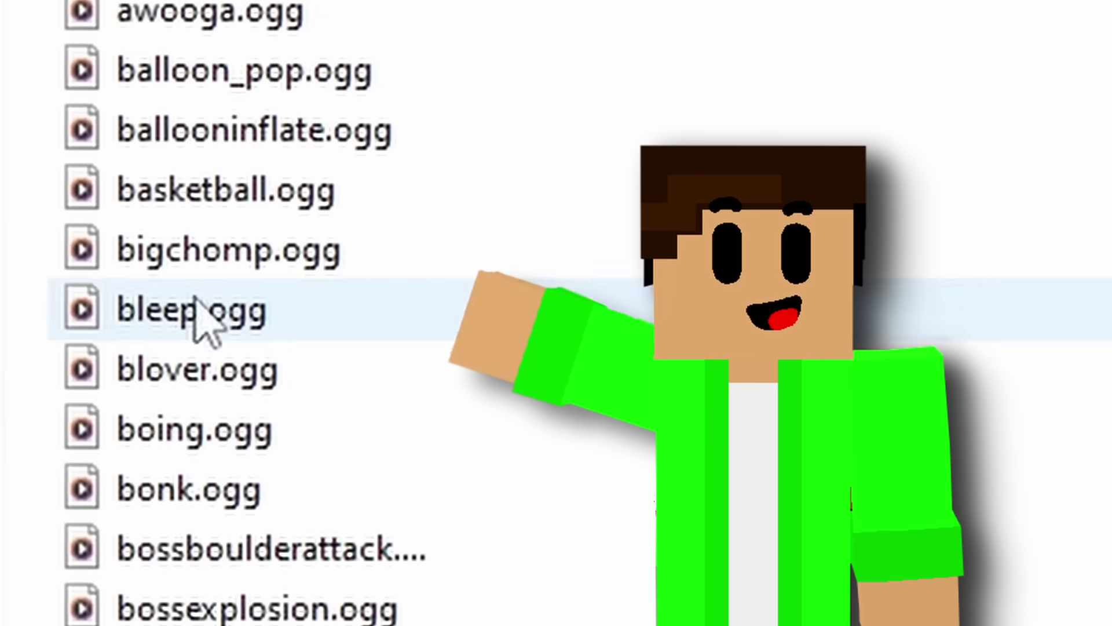
# Browse down the game's .ogg sound files through the crazydave sounds
pyautogui.scroll(-3, 200, 316)
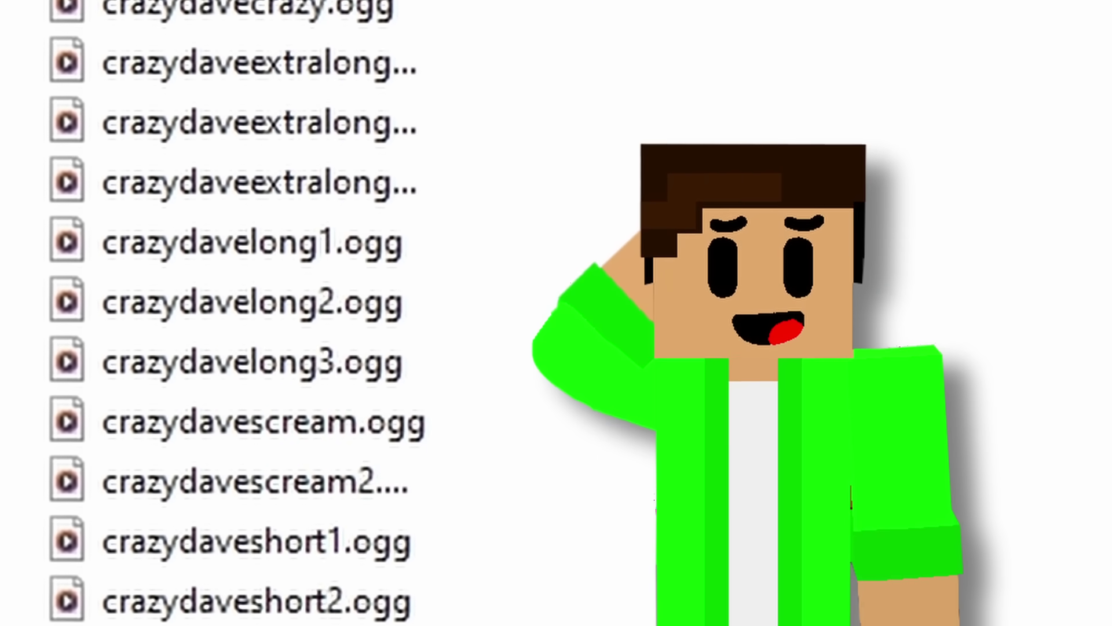
pyautogui.scroll(-5, 231, 313)
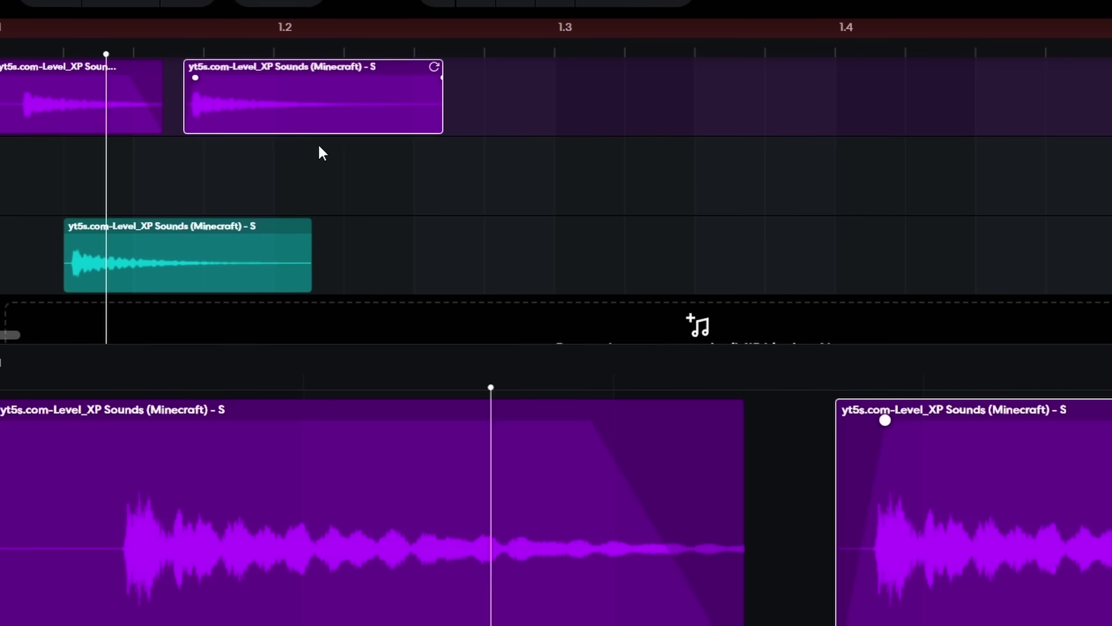
# Move the second purple Level_XP clip onto its own track and play back the layered Minecraft XP sounds
pyautogui.rightClick(298, 113)
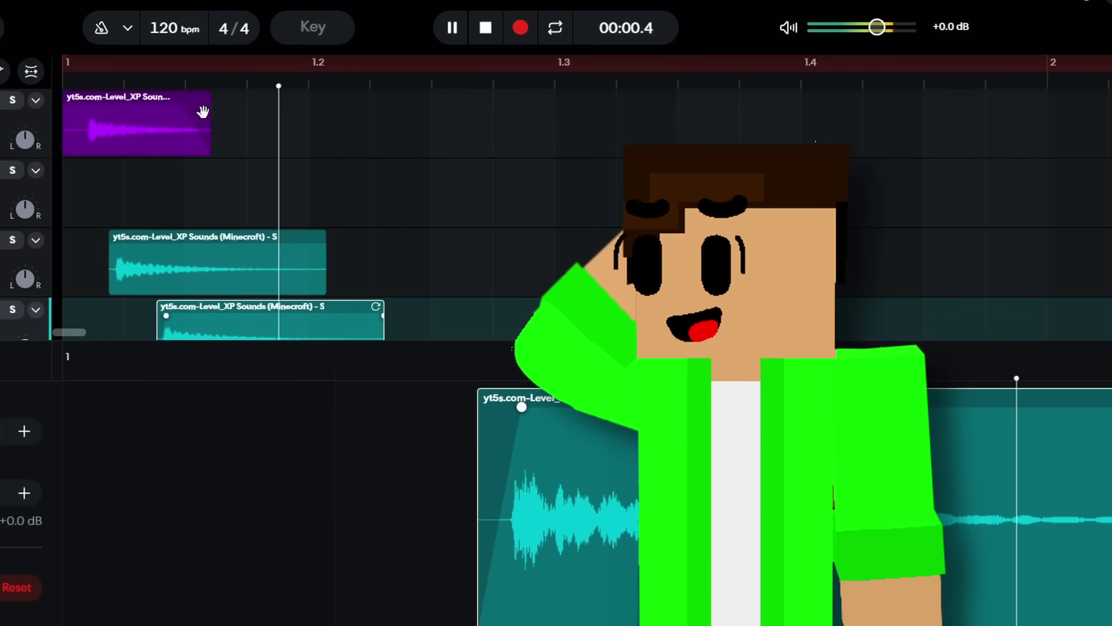
pyautogui.click(451, 23)
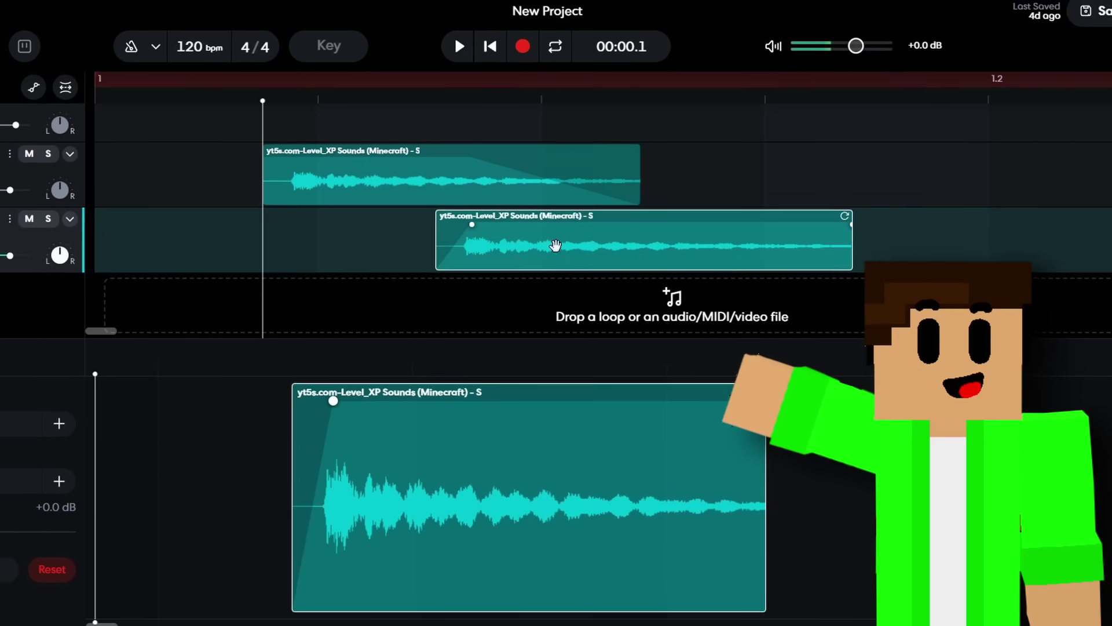
pyautogui.press('space')
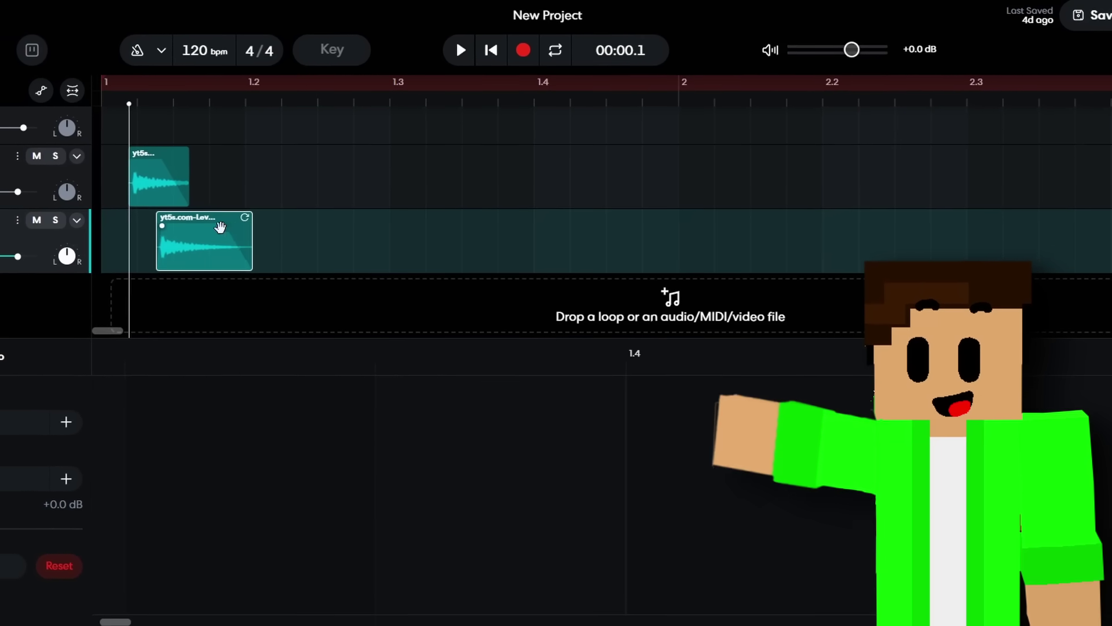
pyautogui.press('space')
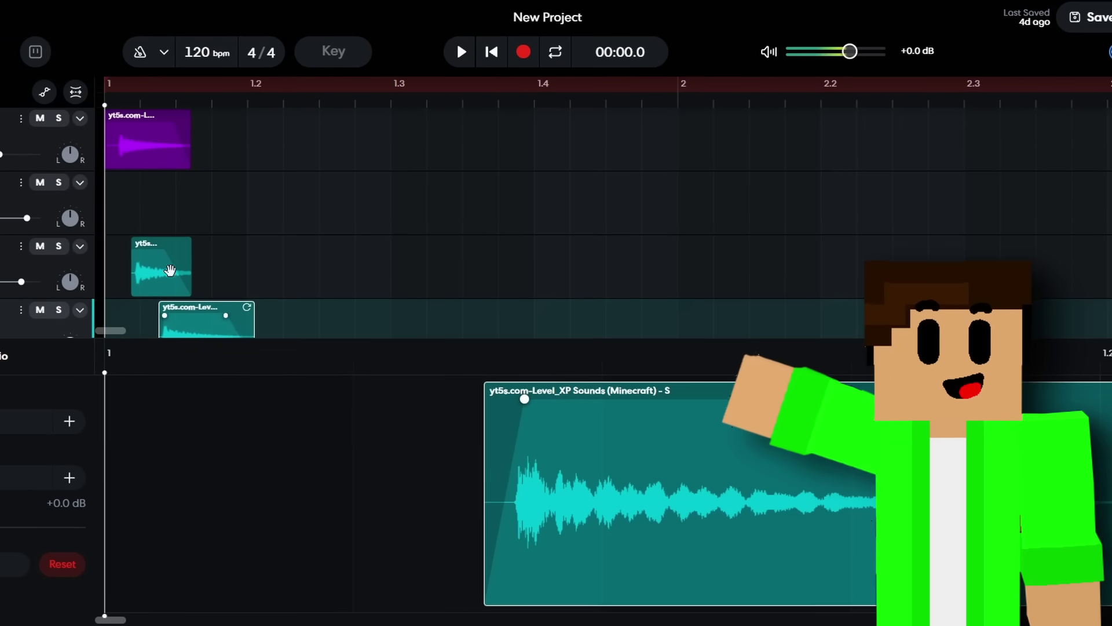
pyautogui.press('space')
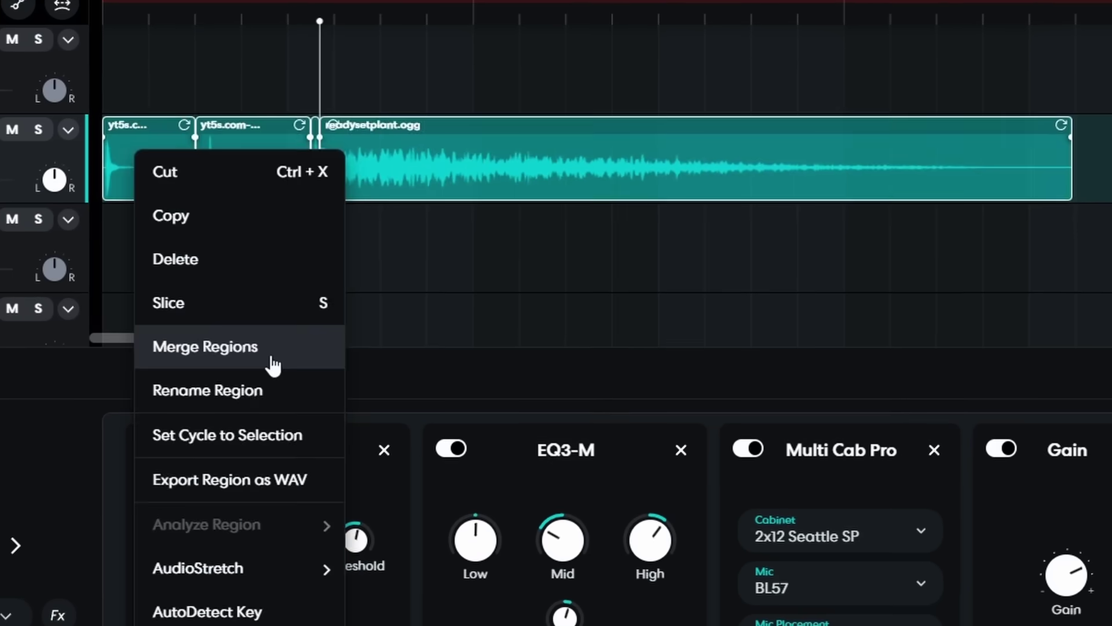
# Merge the XP clips and the readysetplant.ogg clips into one region and play it back
pyautogui.click(270, 350)
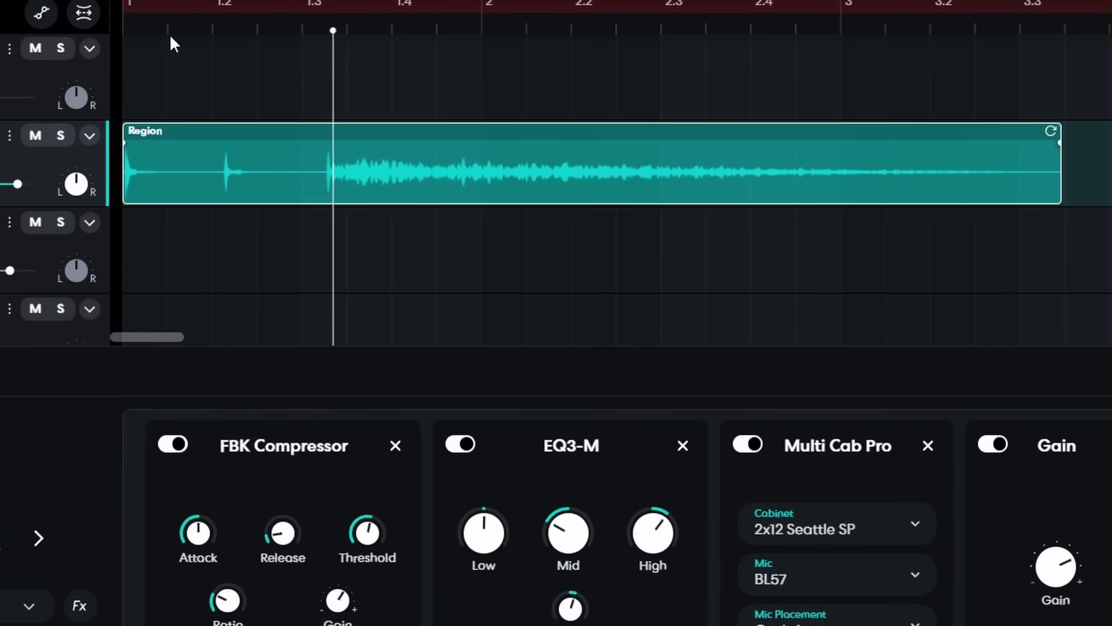
pyautogui.press('space')
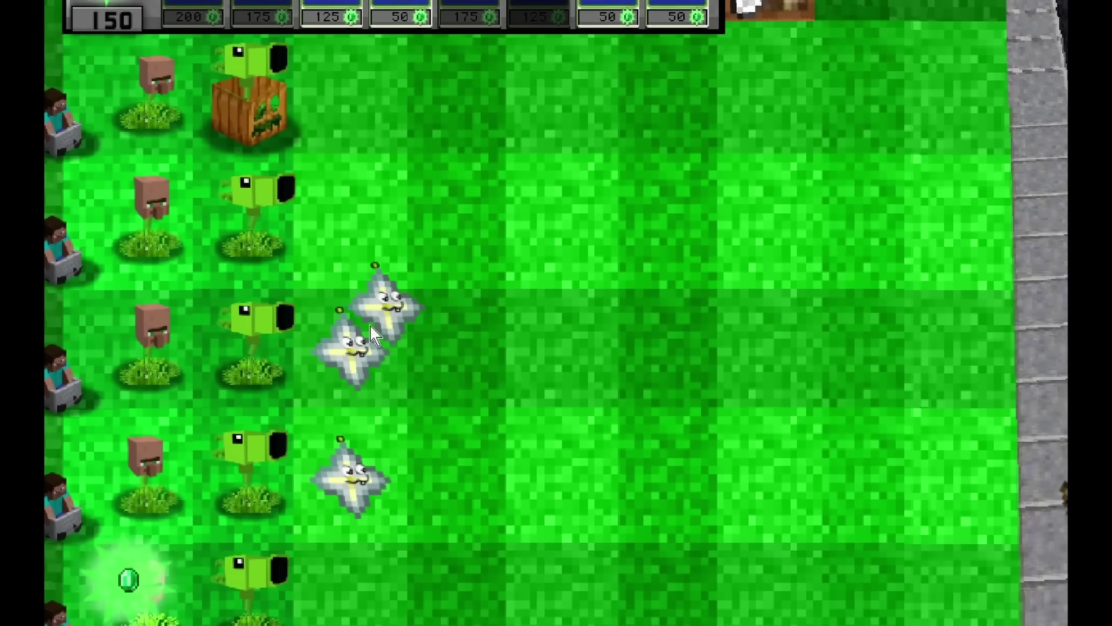
# Plant a starfruit in the second row and a torchwood in the first row, and collect the money bag in Level 1-4
pyautogui.click(356, 232)
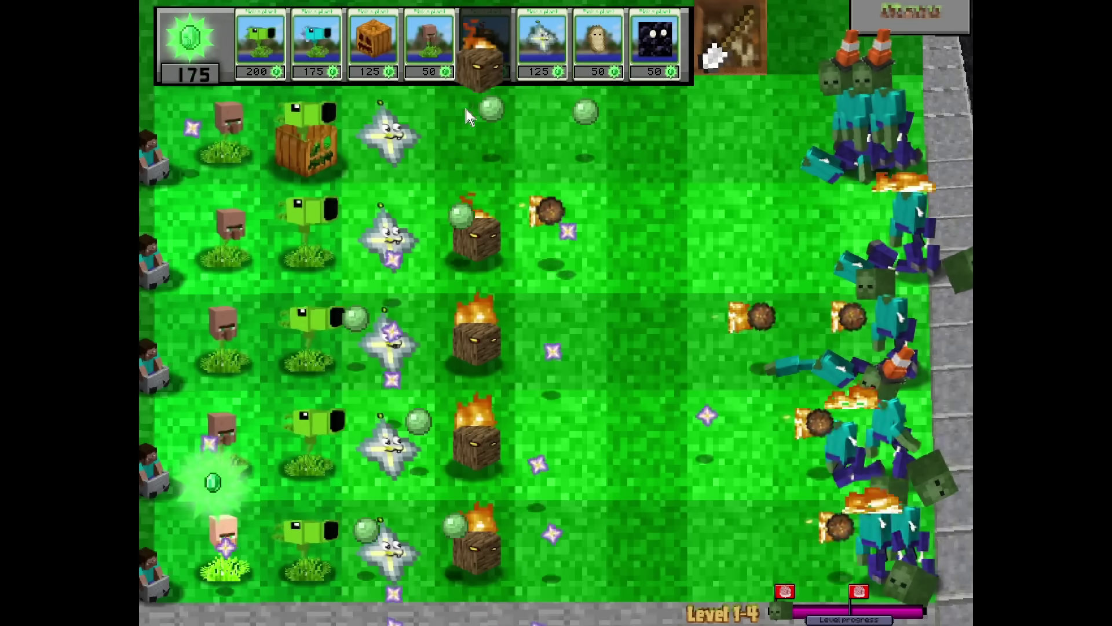
pyautogui.click(466, 109)
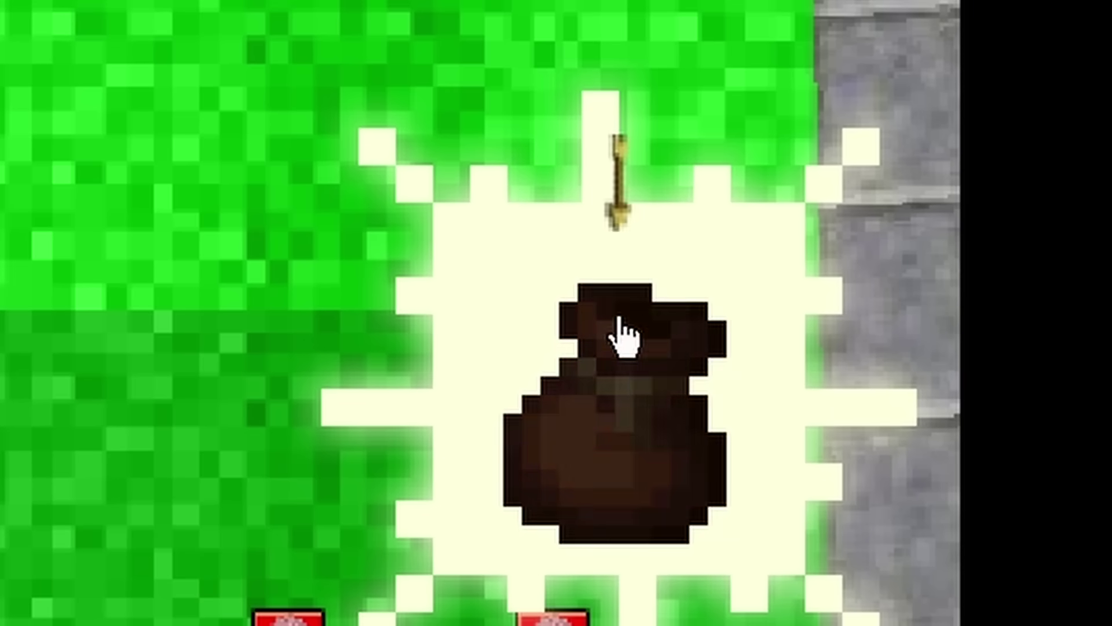
pyautogui.click(619, 319)
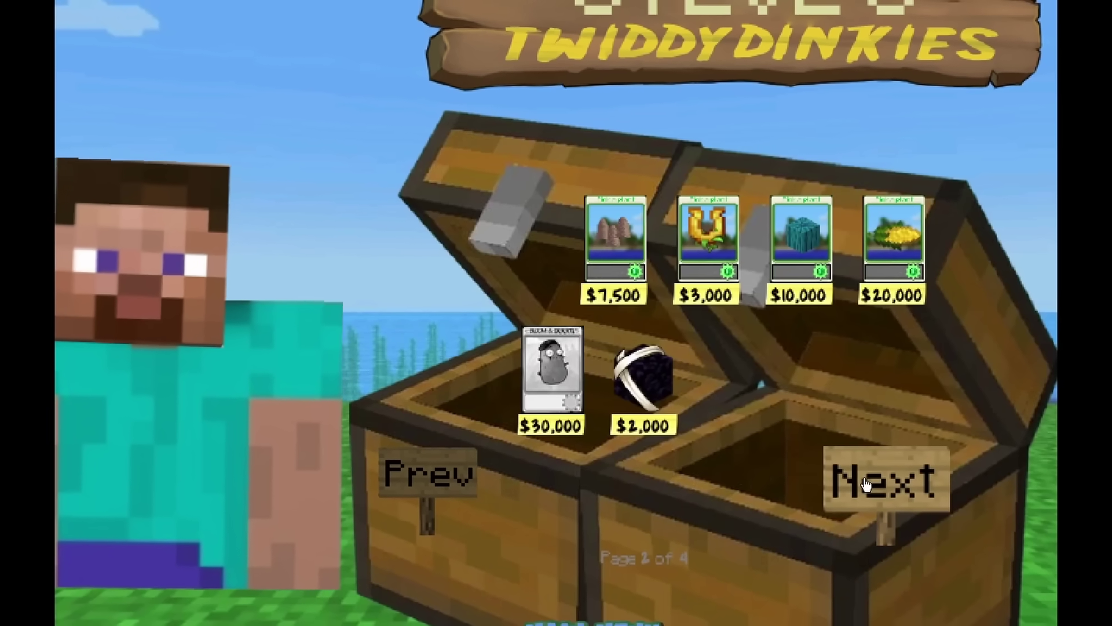
# Page through Steve's Twiddydinkies shop from page 2 to page 4 to check the retextured items
pyautogui.click(865, 483)
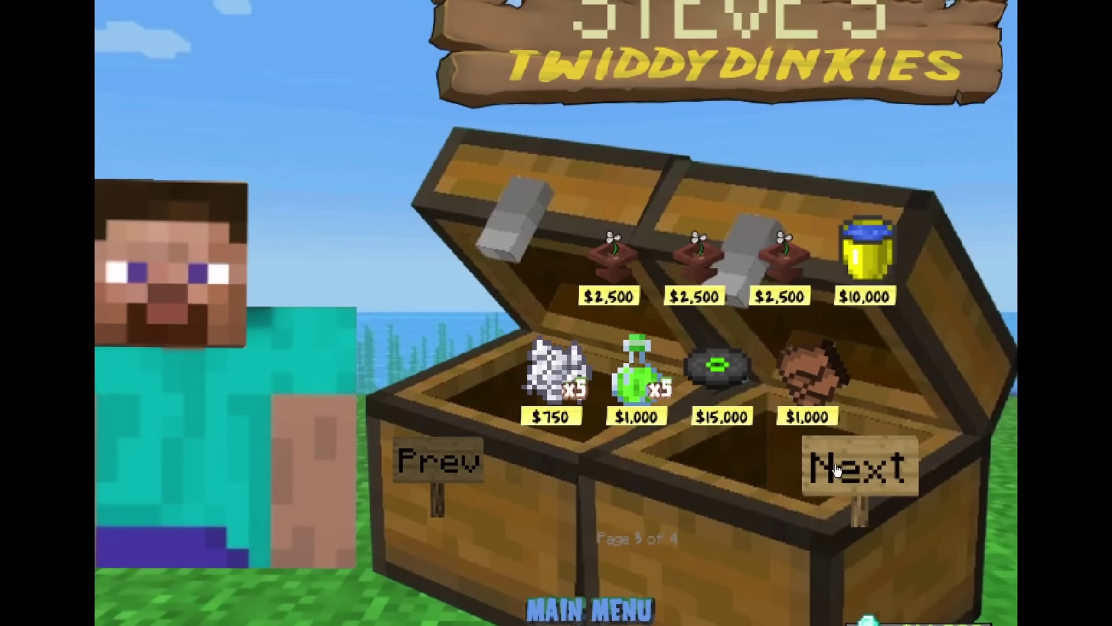
pyautogui.click(825, 464)
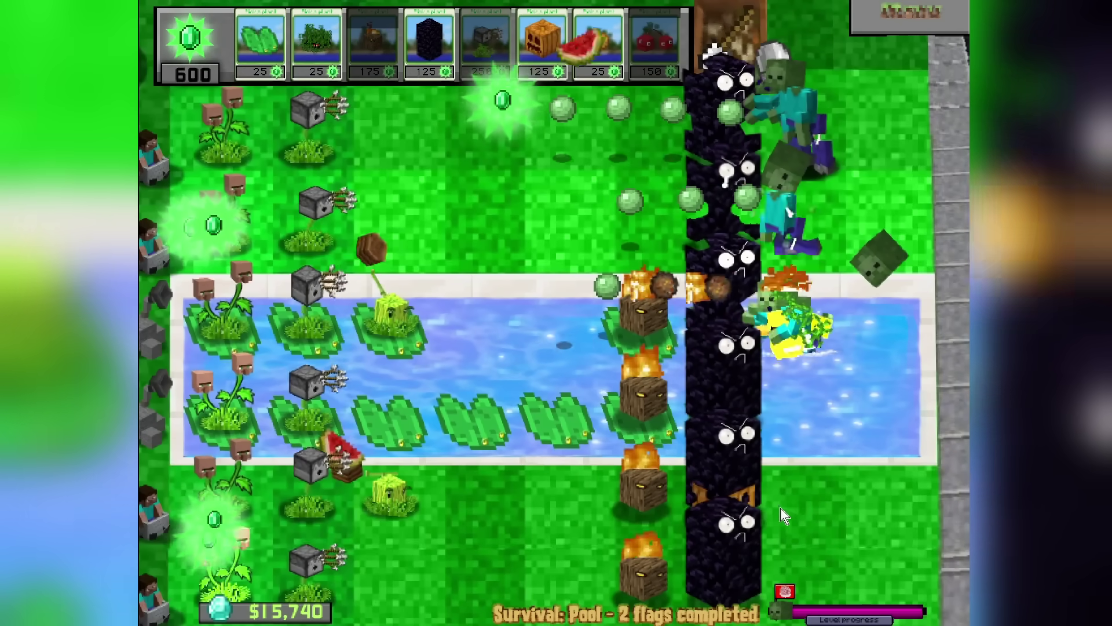
# Collect the falling and produced emeralds in Survival: Pool and plant a torchwood in the second row before the obsidian wall
pyautogui.click(459, 112)
pyautogui.click(213, 224)
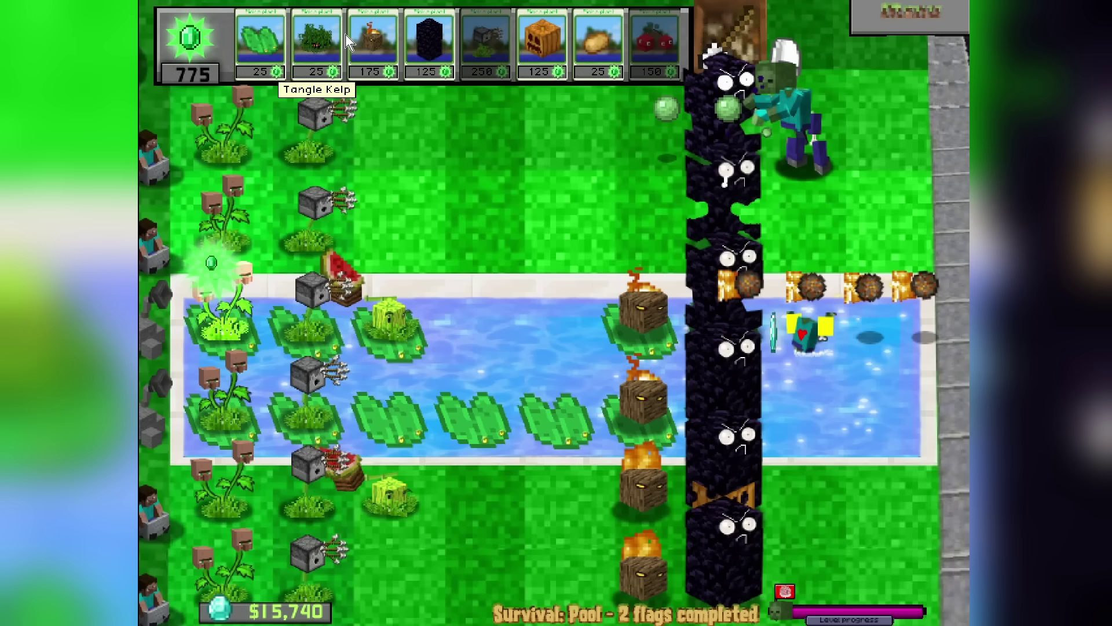
pyautogui.click(373, 46)
pyautogui.click(640, 220)
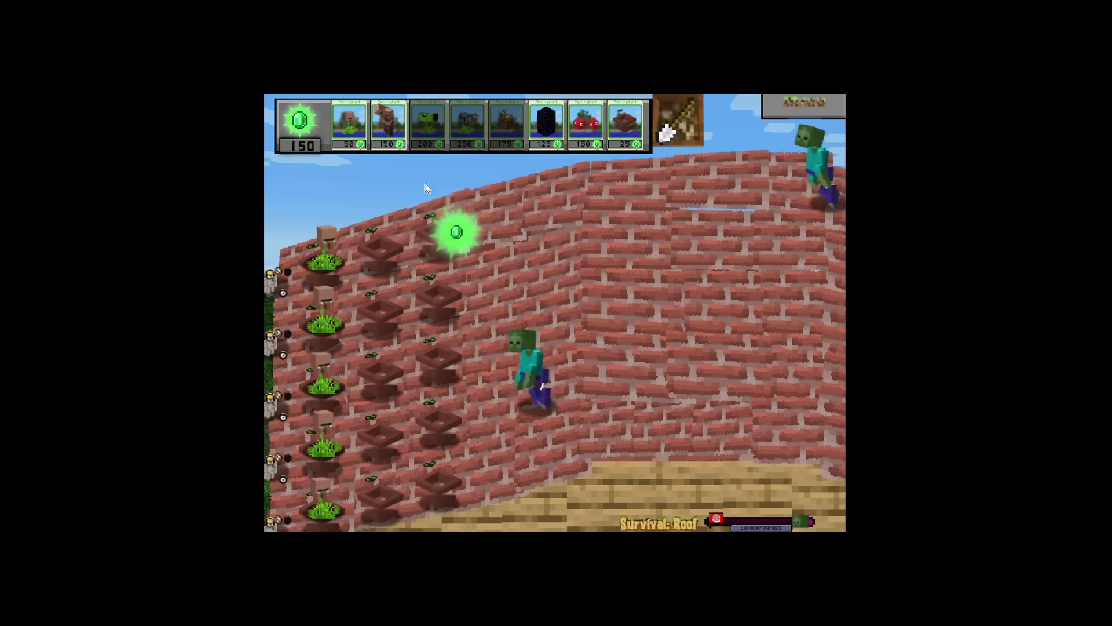
# Collect the emerald in Survival: Roof and rotate two groups of plants in Beghouled Twist
pyautogui.click(456, 232)
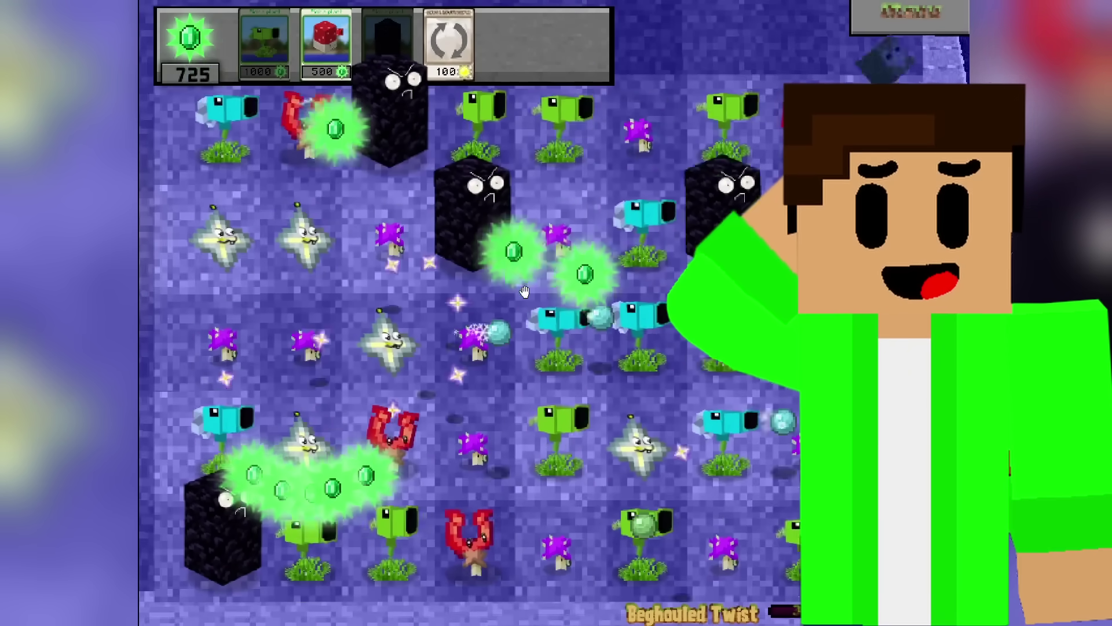
pyautogui.click(492, 480)
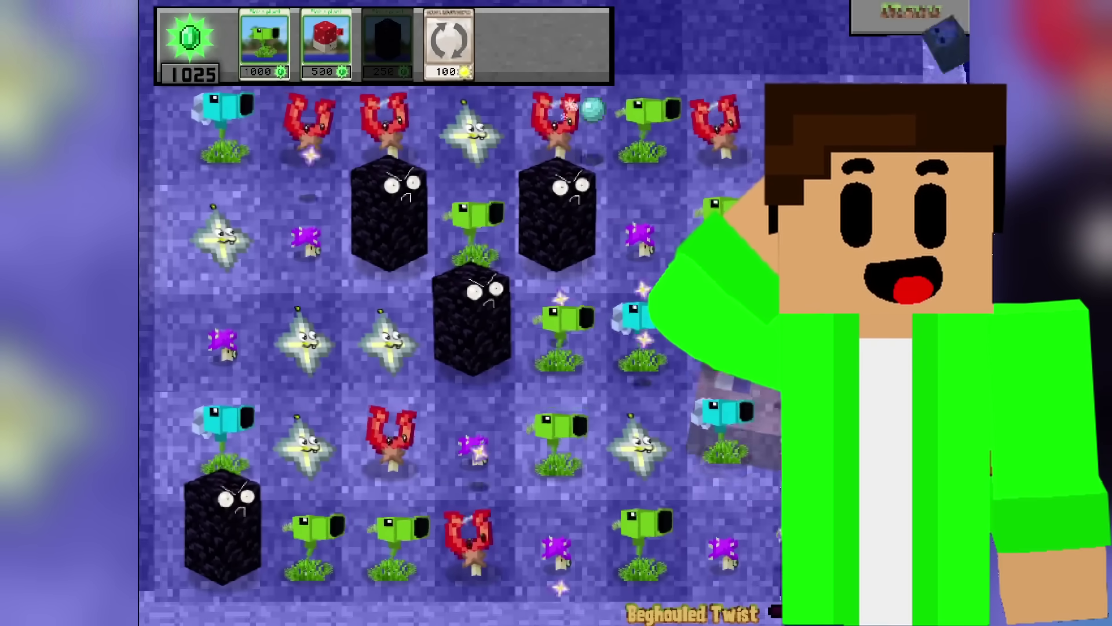
pyautogui.click(264, 300)
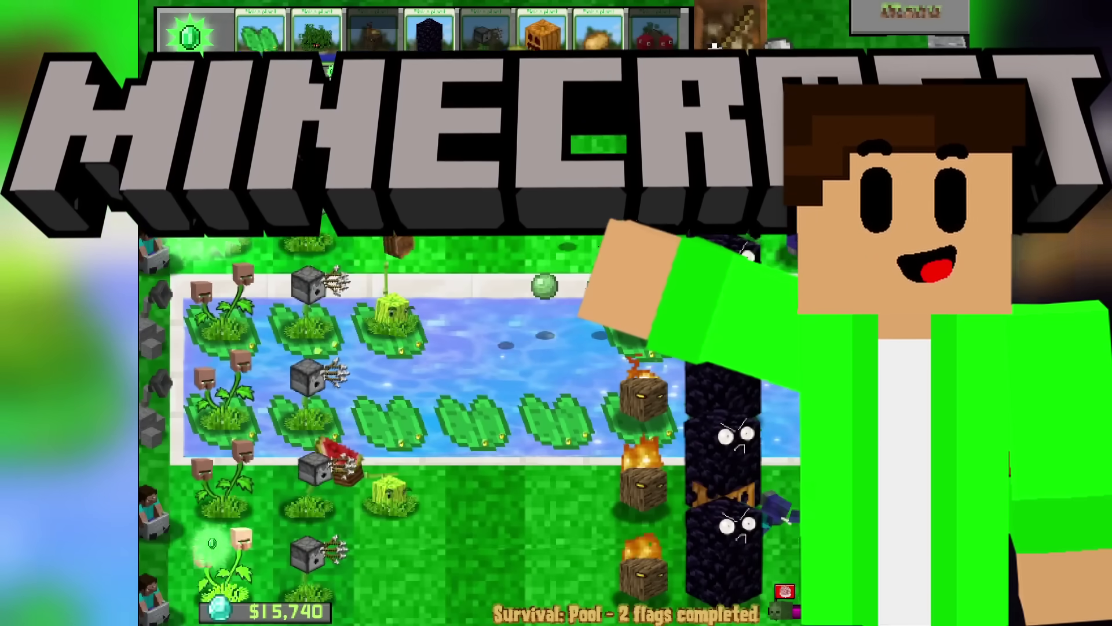